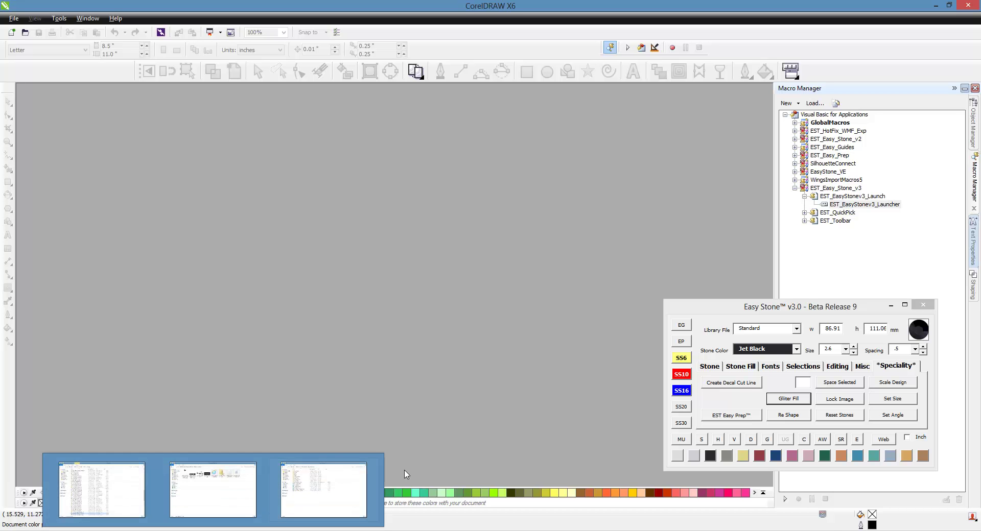
# - Look over the 13 .cdr templates in Proof Sheets, then return to the Easy Stone Macro folder
pyautogui.hotkey('alt', 'Tab')
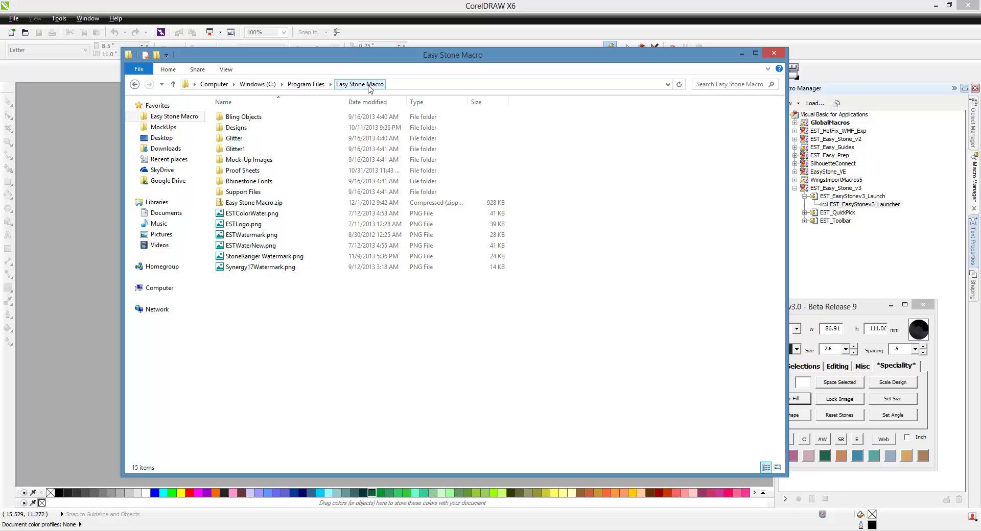
pyautogui.doubleClick(248, 172)
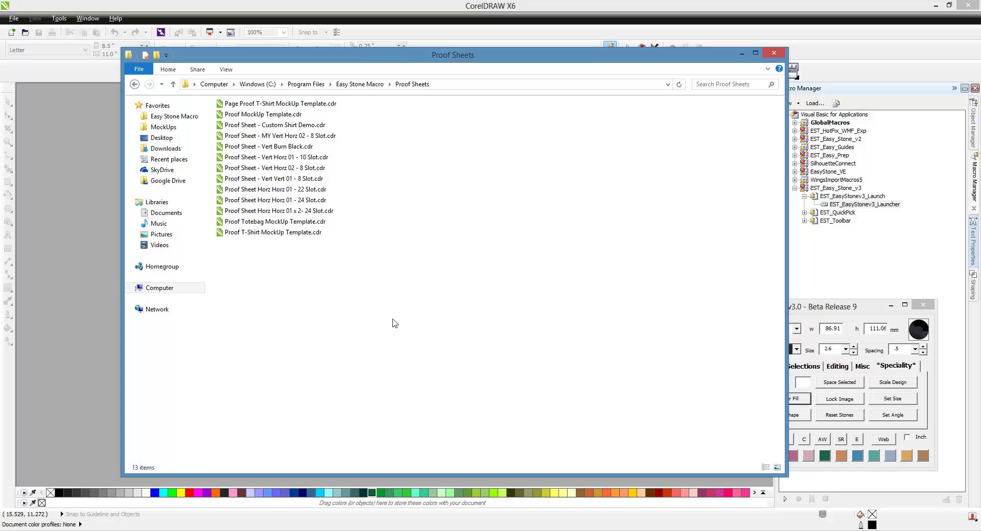
pyautogui.click(355, 87)
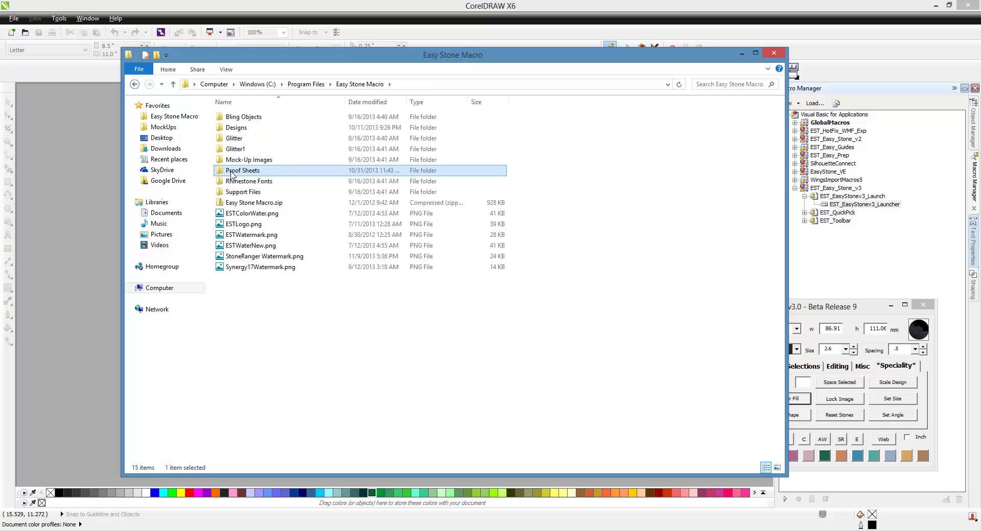
# - Grant the Users group Full control in the Proof Sheets folder's security permissions
pyautogui.rightClick(231, 174)
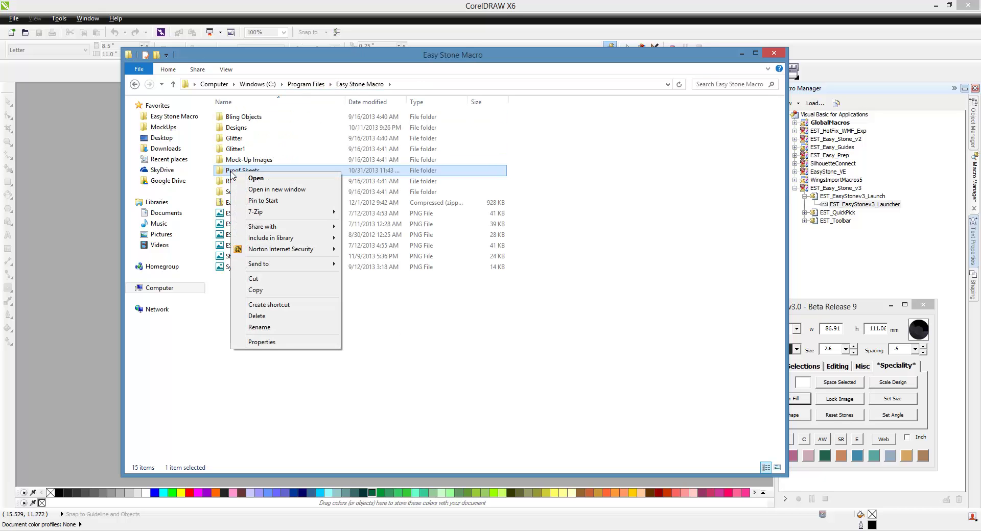
pyautogui.click(294, 342)
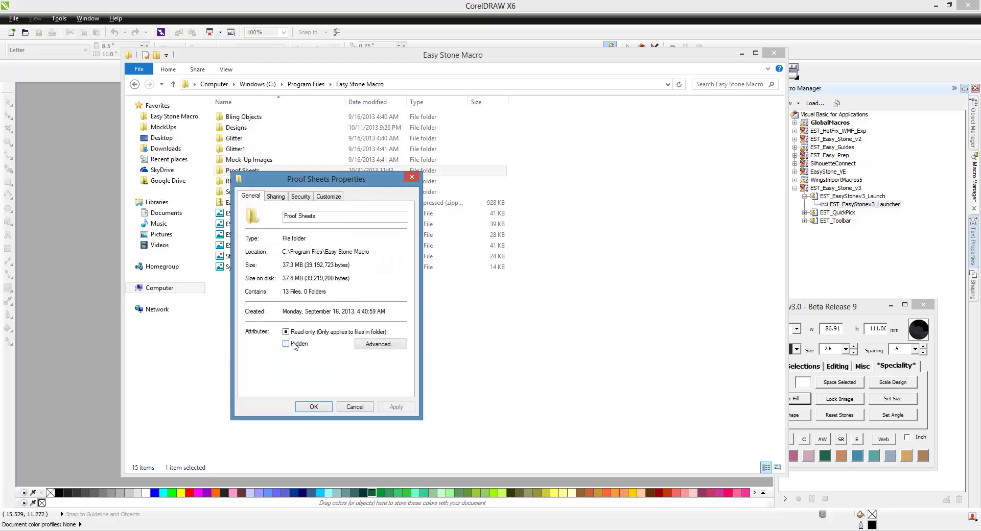
pyautogui.click(300, 196)
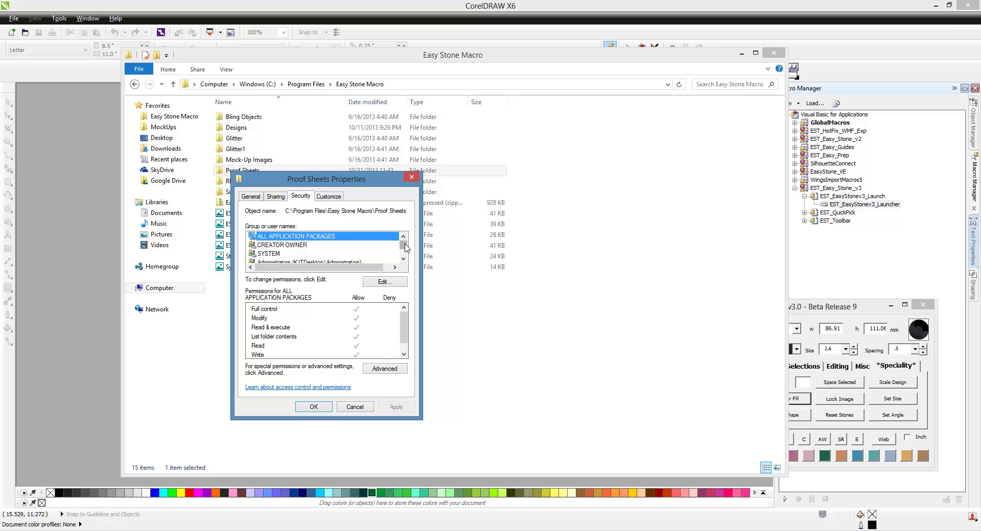
pyautogui.moveTo(404, 245); pyautogui.dragTo(405, 252)
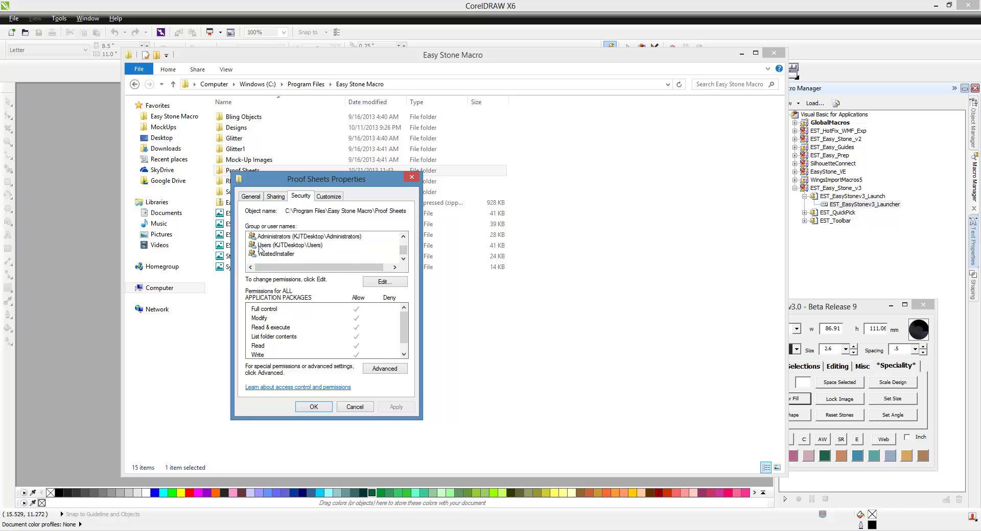
pyautogui.click(276, 245)
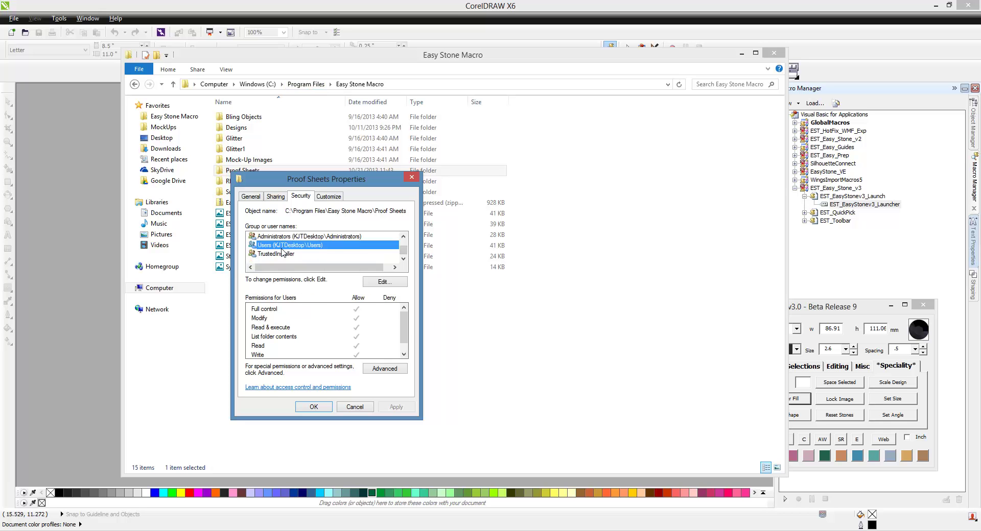
pyautogui.click(386, 281)
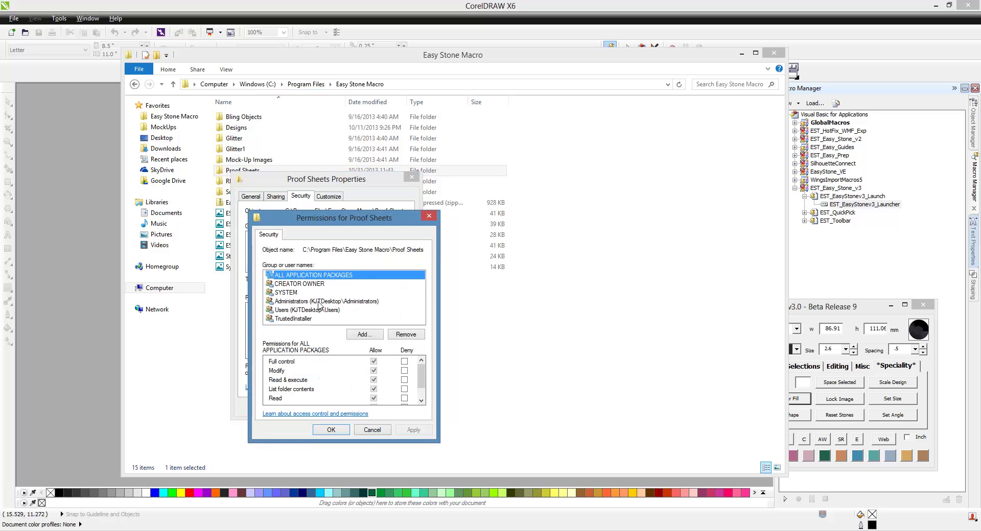
pyautogui.click(292, 310)
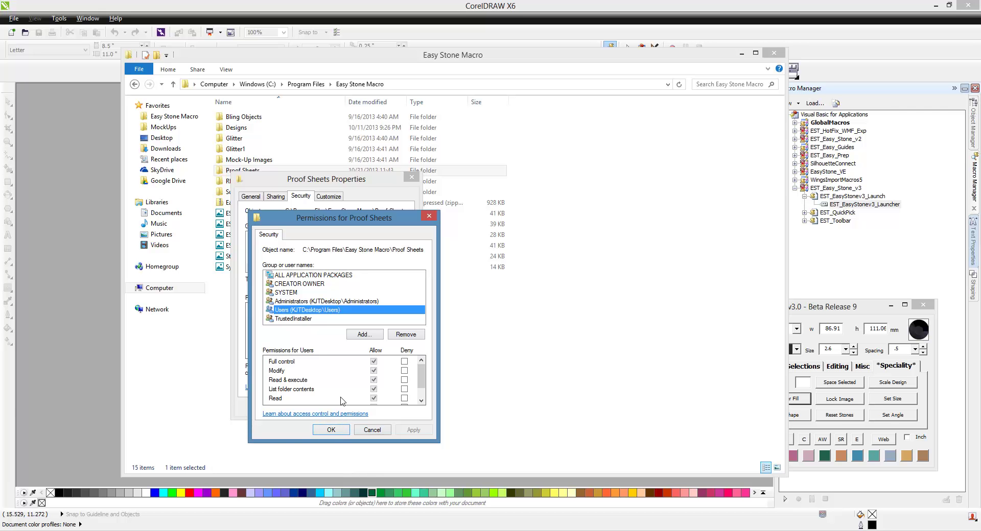
pyautogui.click(331, 429)
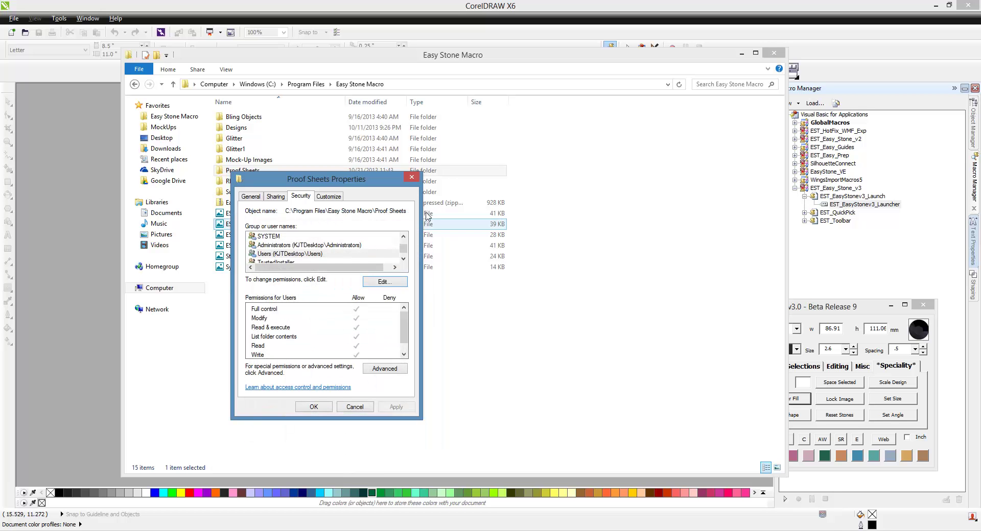
pyautogui.click(325, 409)
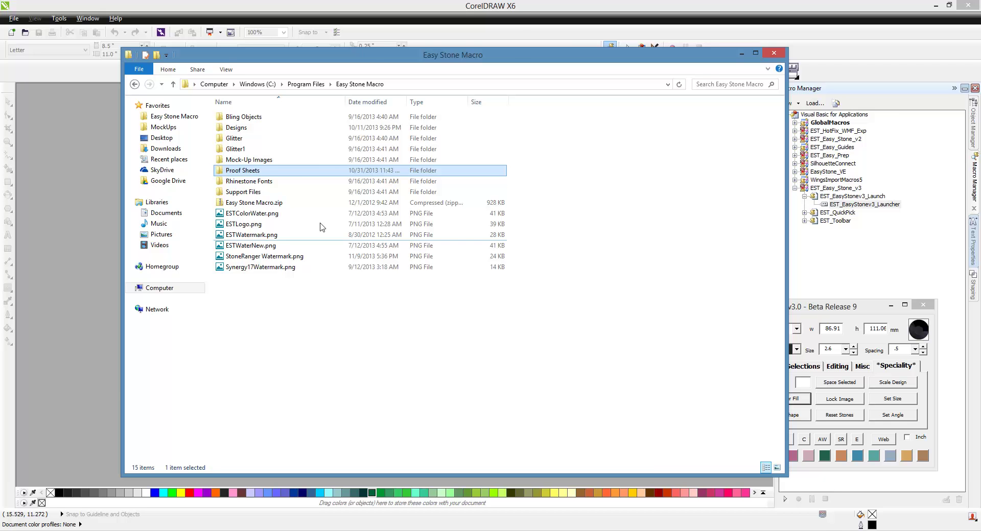
# - Open Proof Sheet - Vert Vert 01 - 8 Slot.cdr and drag its cyan placeholder off the page to the right
pyautogui.doubleClick(231, 174)
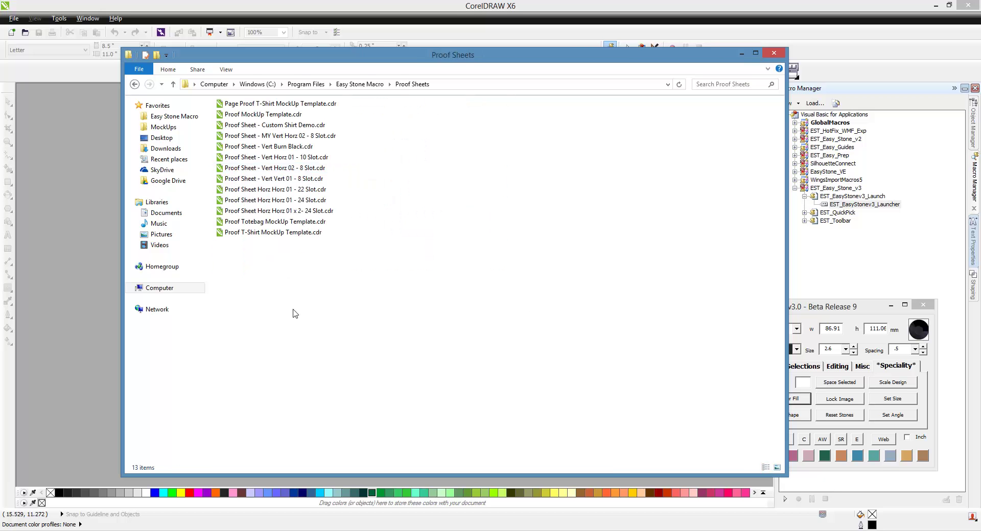
pyautogui.doubleClick(274, 180)
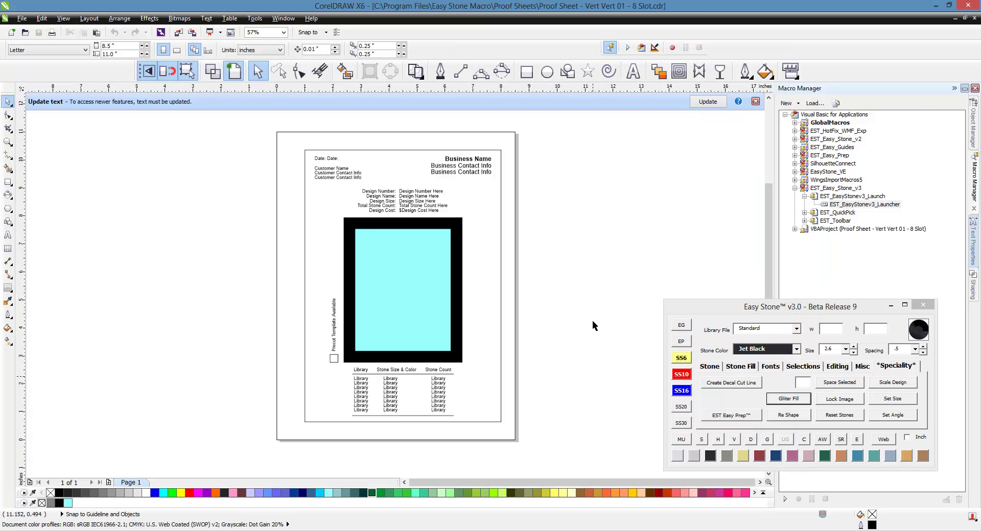
pyautogui.click(407, 257)
pyautogui.moveTo(399, 275); pyautogui.dragTo(566, 296)
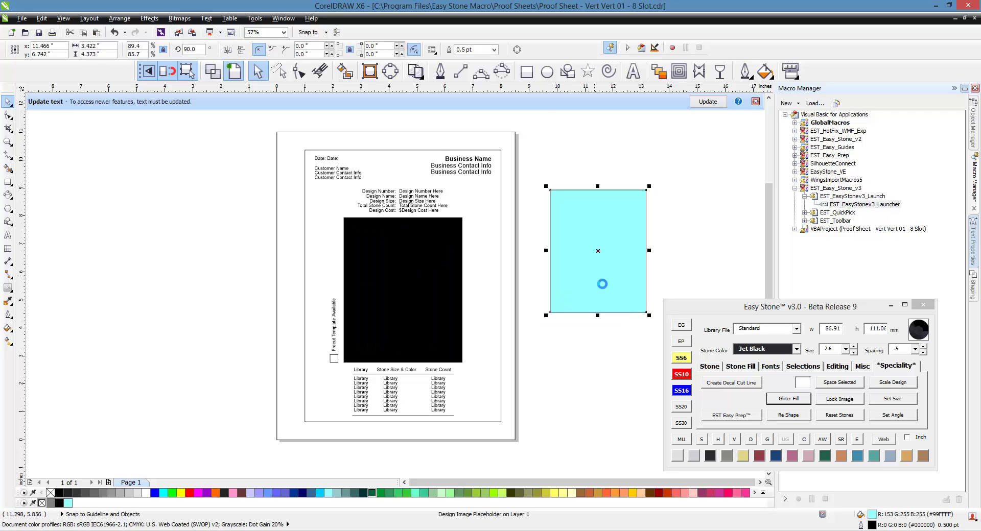
pyautogui.click(546, 156)
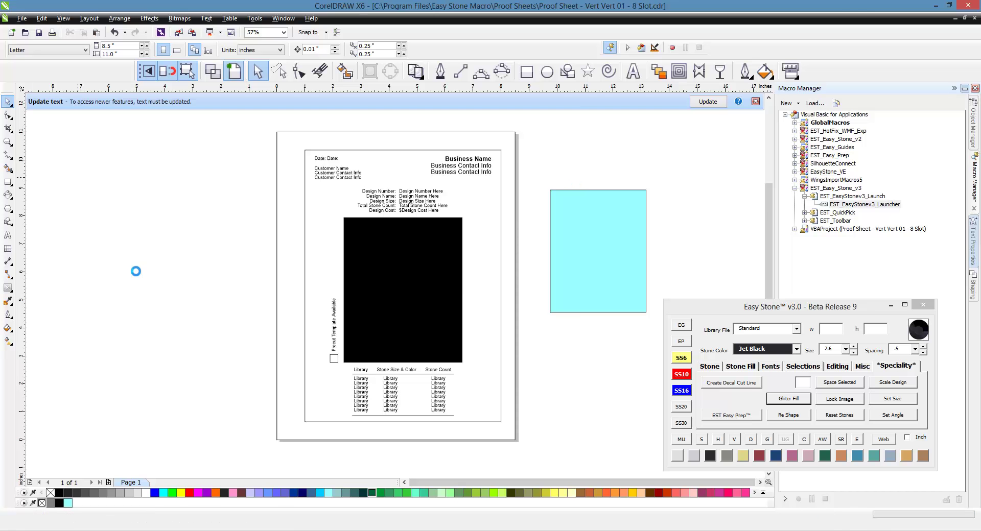
pyautogui.click(414, 313)
# - Select the green V-neck jersey image to check its size
pyautogui.scroll(2, 414, 313)
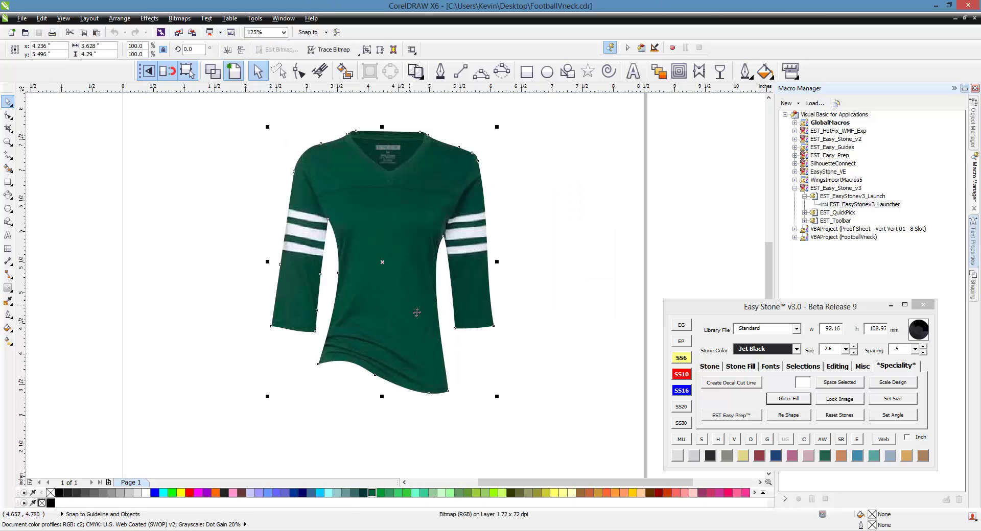
pyautogui.click(537, 325)
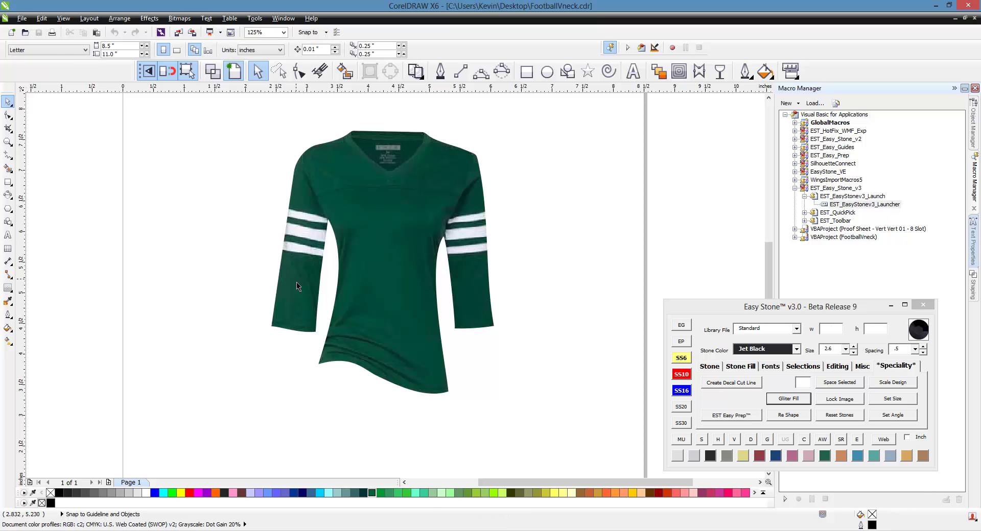
pyautogui.click(399, 295)
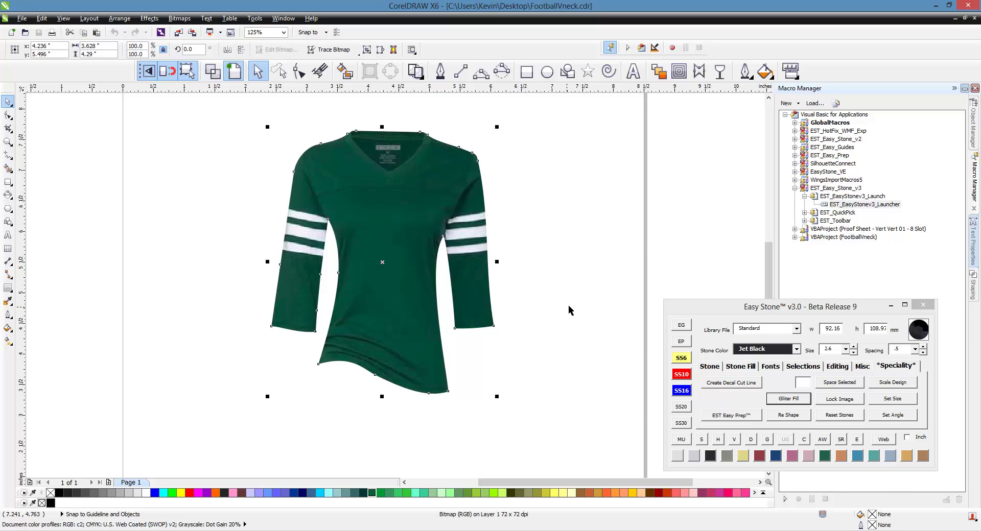
pyautogui.click(539, 321)
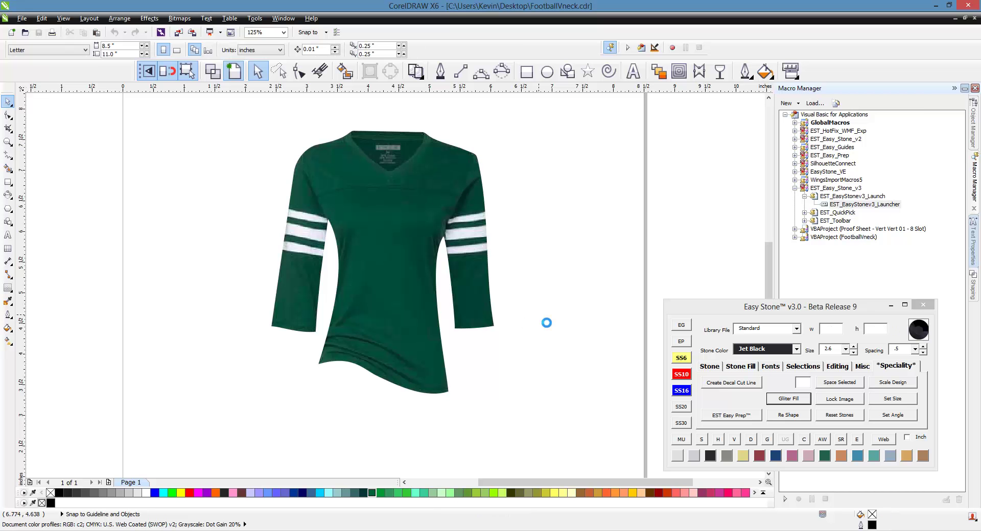
# - Place the cyan placeholder on the jersey chest, sized to about 1.37 × 1.2 inches
pyautogui.moveTo(506, 273); pyautogui.dragTo(403, 277)
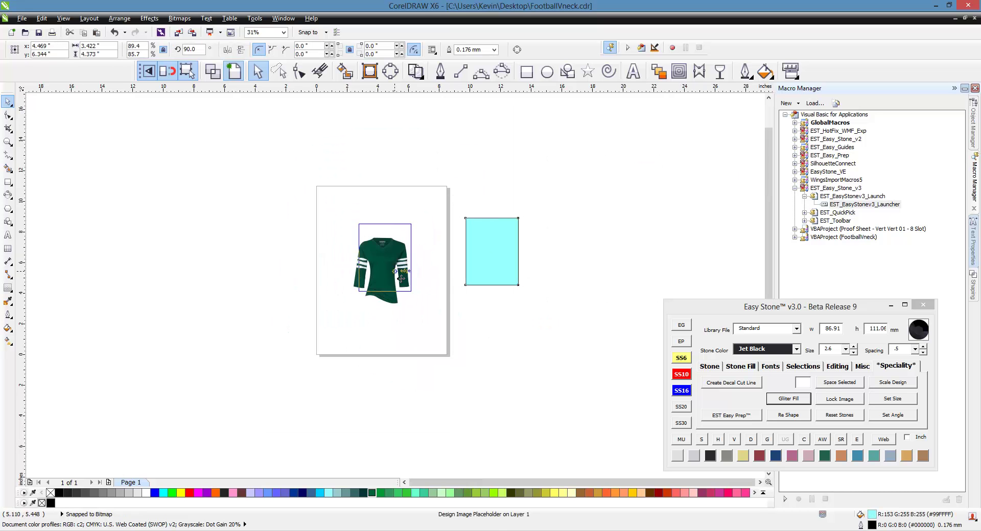
pyautogui.moveTo(501, 193); pyautogui.dragTo(501, 246)
pyautogui.scroll(1, 487, 263)
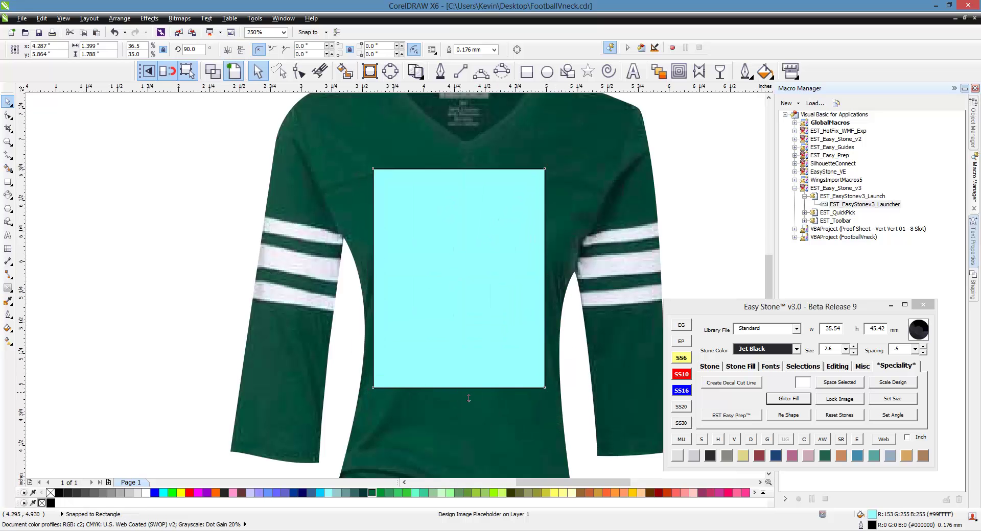
pyautogui.moveTo(468, 401); pyautogui.dragTo(469, 339)
pyautogui.moveTo(507, 225); pyautogui.dragTo(510, 222)
pyautogui.moveTo(558, 170); pyautogui.dragTo(555, 174)
pyautogui.moveTo(466, 333); pyautogui.dragTo(467, 326)
pyautogui.moveTo(416, 279); pyautogui.dragTo(420, 274)
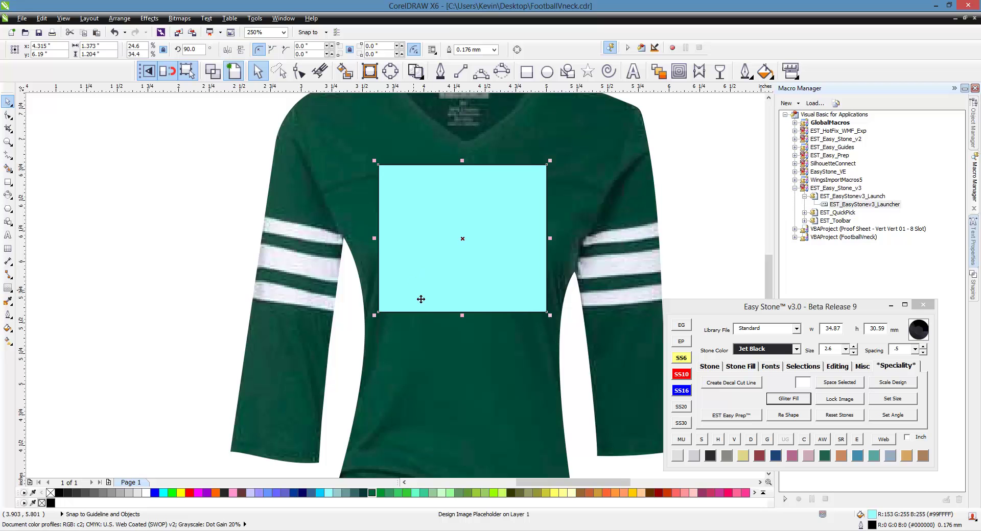
pyautogui.scroll(-1, 322, 271)
pyautogui.click(558, 272)
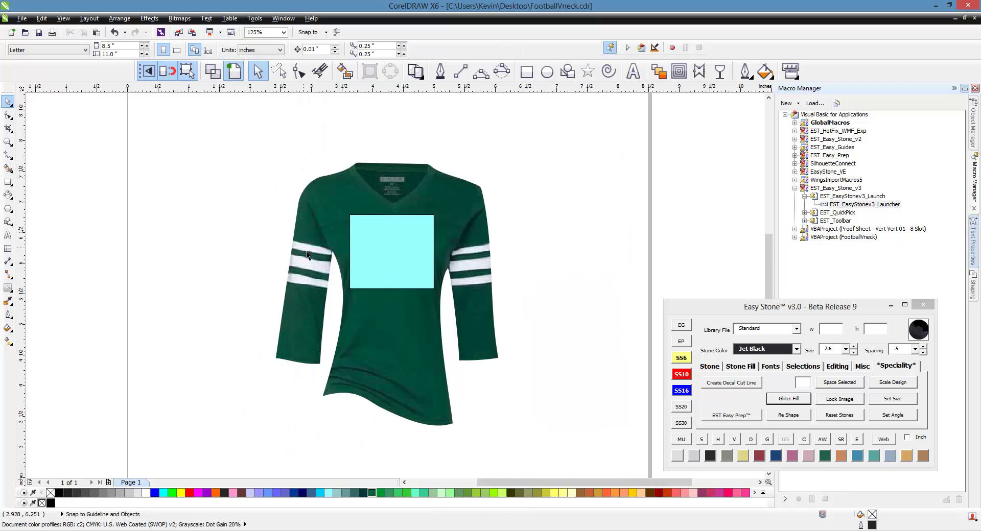
pyautogui.scroll(1, 410, 258)
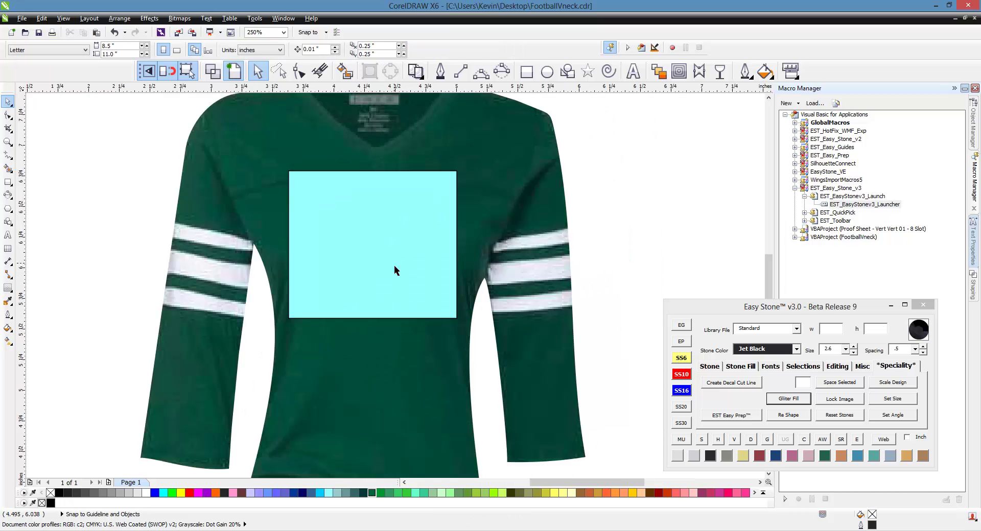
pyautogui.scroll(-1, 401, 303)
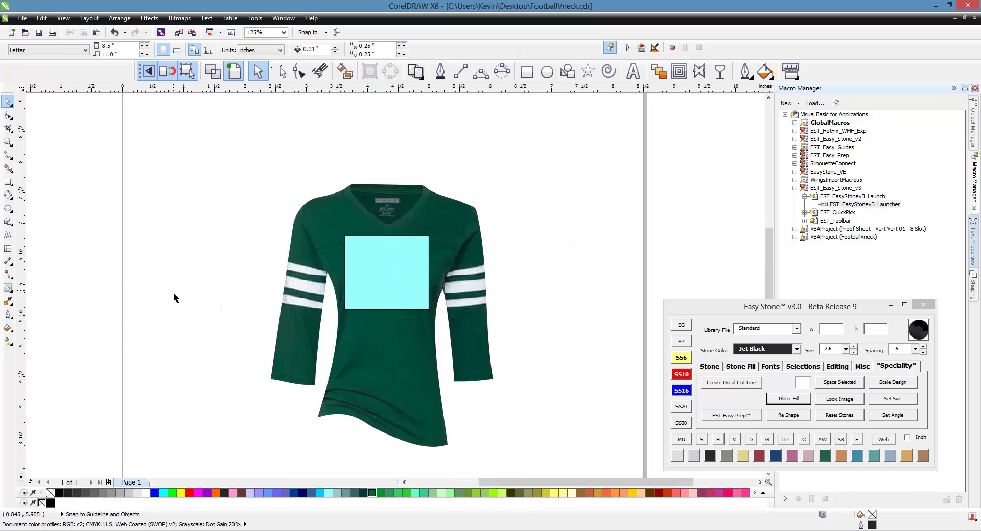
# - Save the jersey as 'Proof VNeckFootballJersey Enza.cdr' in the Proof Sheets folder
pyautogui.click(22, 18)
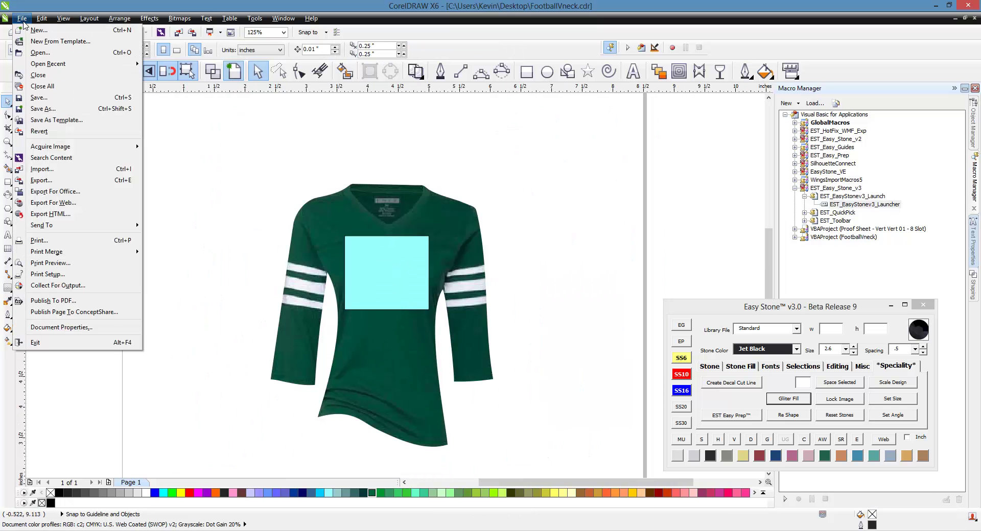
pyautogui.click(57, 109)
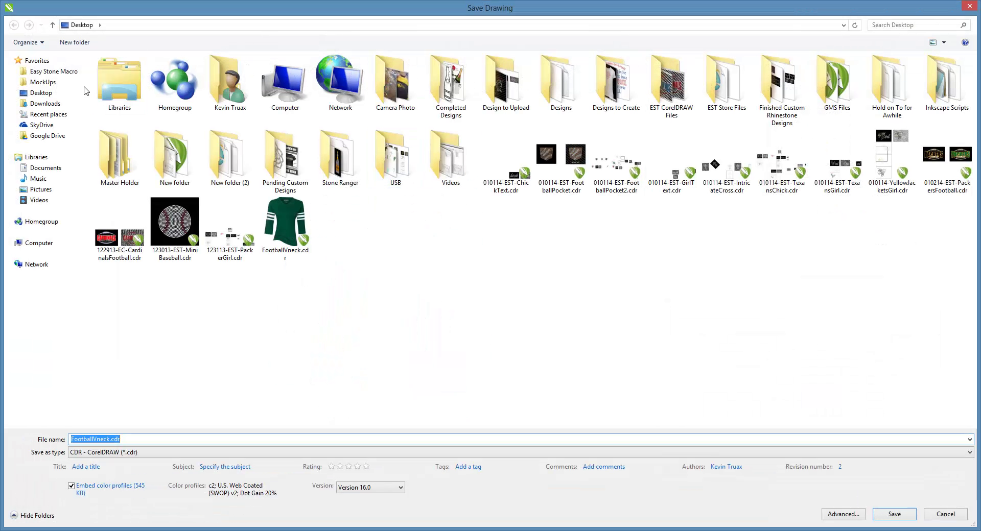
pyautogui.click(65, 74)
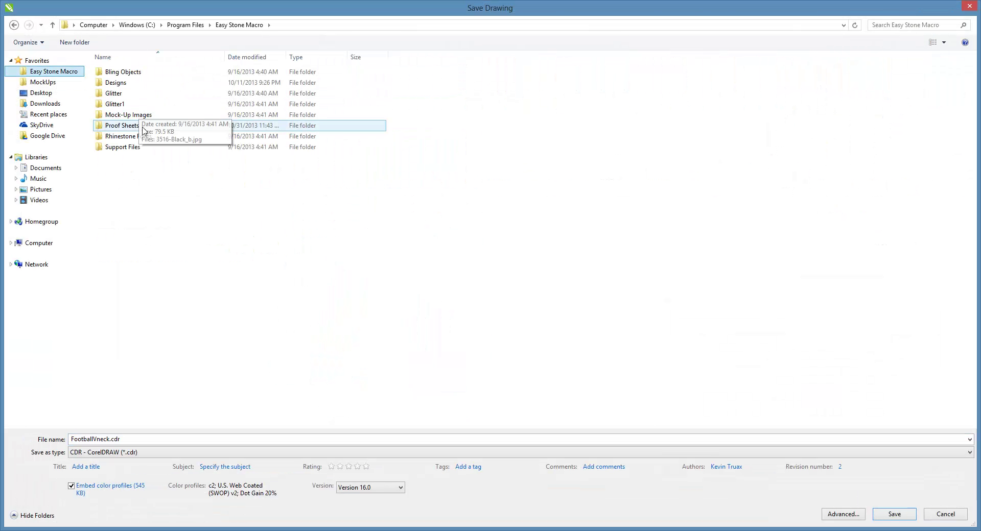
pyautogui.doubleClick(123, 126)
pyautogui.click(133, 441)
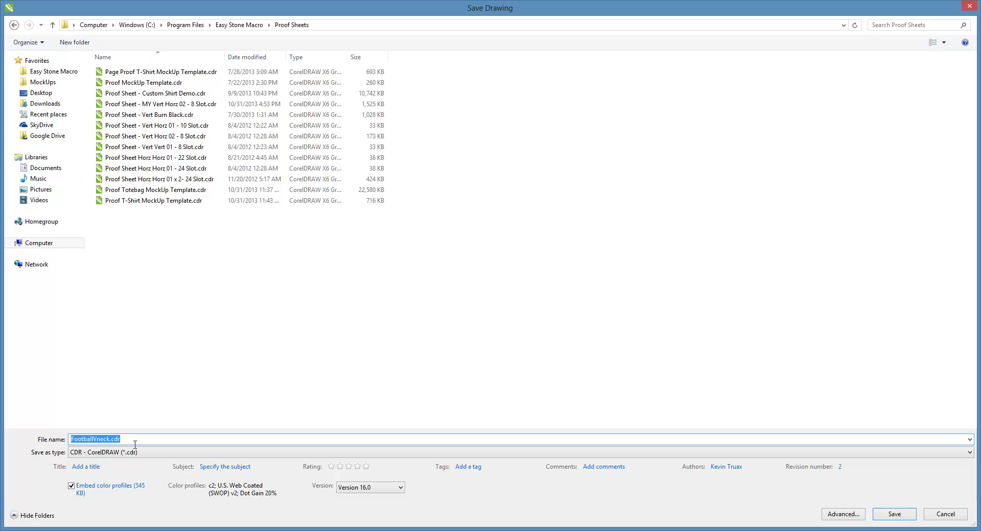
pyautogui.write('Proof')
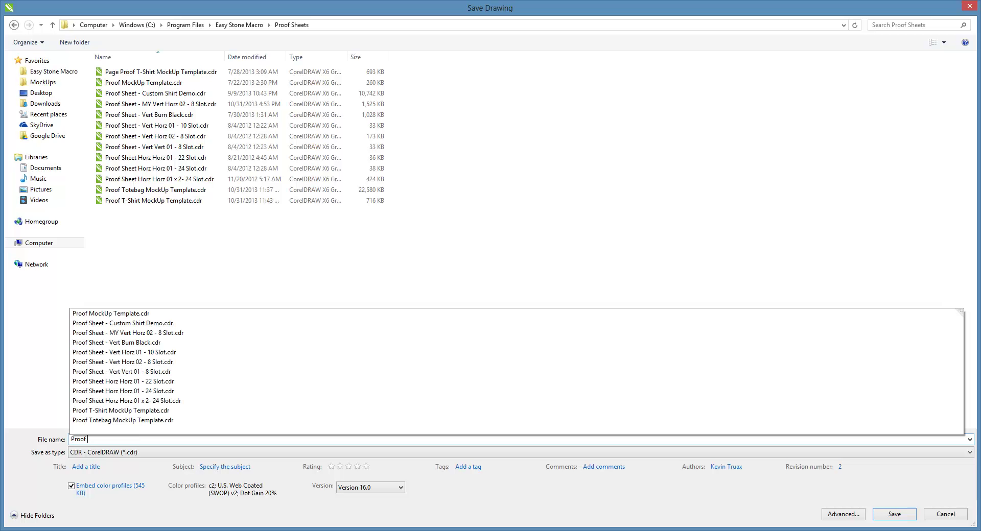
pyautogui.write(' VNeck')
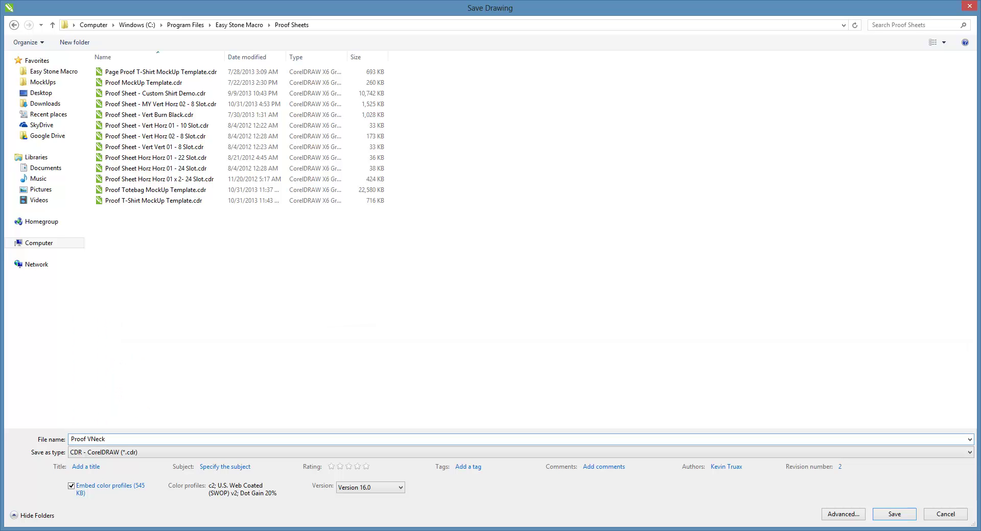
pyautogui.write('FootballJersey Woamn')
pyautogui.press('BackSpace')
pyautogui.press('BackSpace')
pyautogui.press('BackSpace')
pyautogui.press('BackSpace')
pyautogui.press('BackSpace')
pyautogui.write('Enza')
pyautogui.click(895, 515)
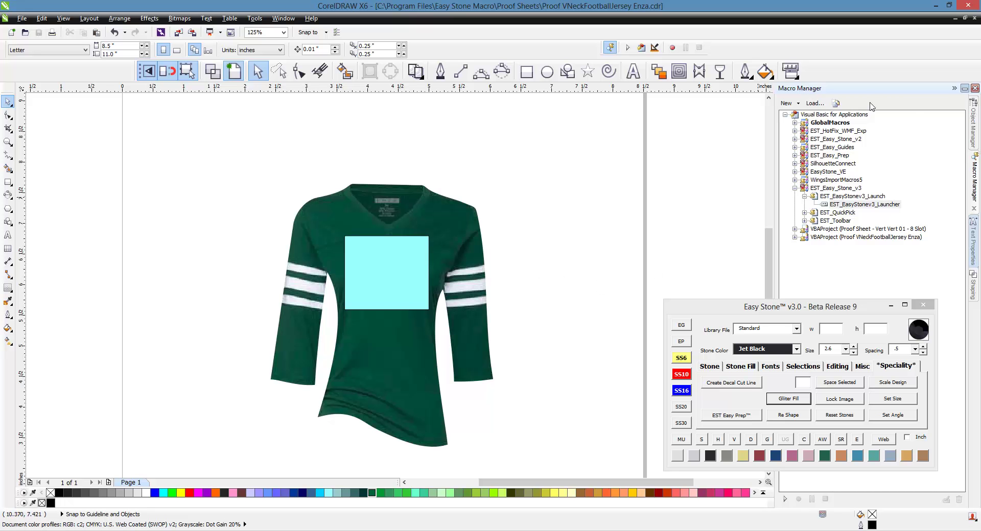
# - Close the jersey proof and the 8-slot proof sheet template, answering the save prompt
pyautogui.click(974, 18)
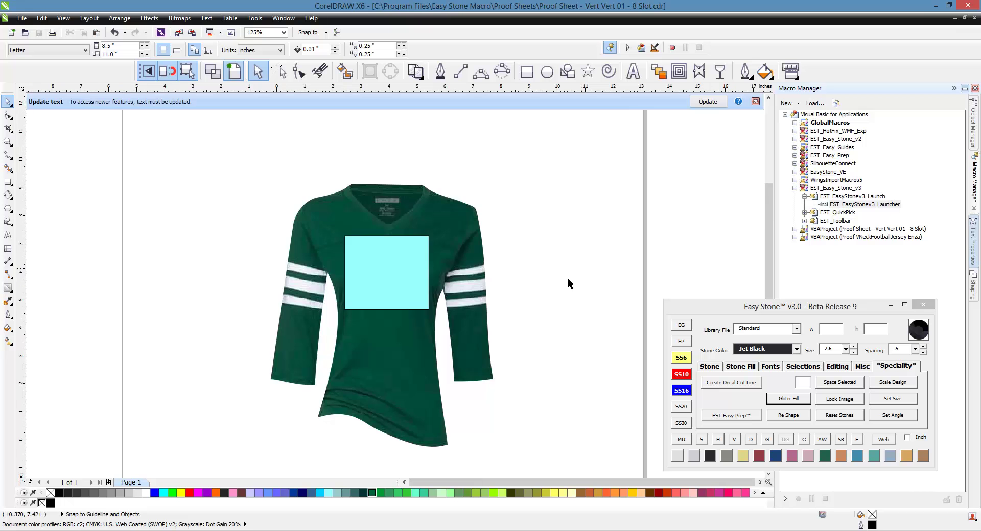
pyautogui.click(974, 19)
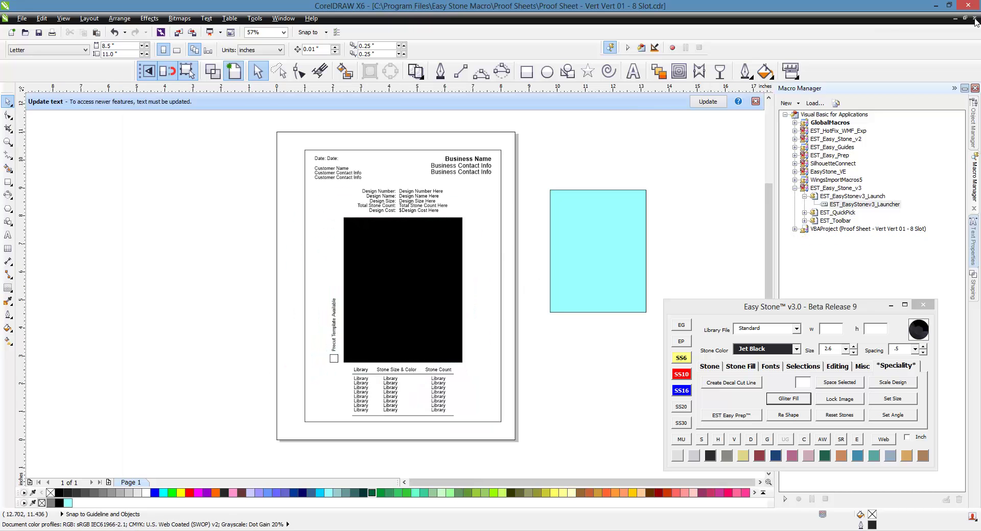
pyautogui.click(512, 296)
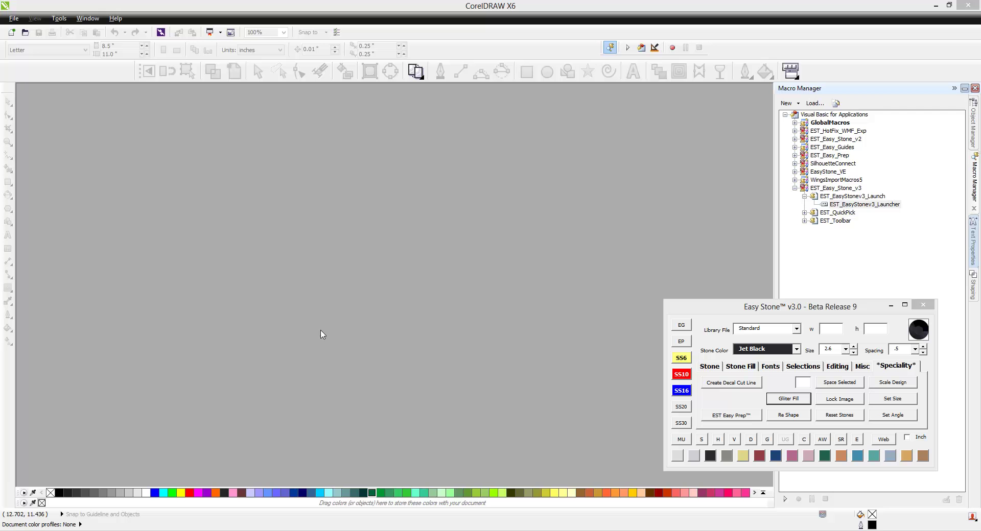
# - Import the yellow-jacket Girl EPS design into CorelDRAW as editable artwork
pyautogui.moveTo(15, 294); pyautogui.dragTo(399, 269)
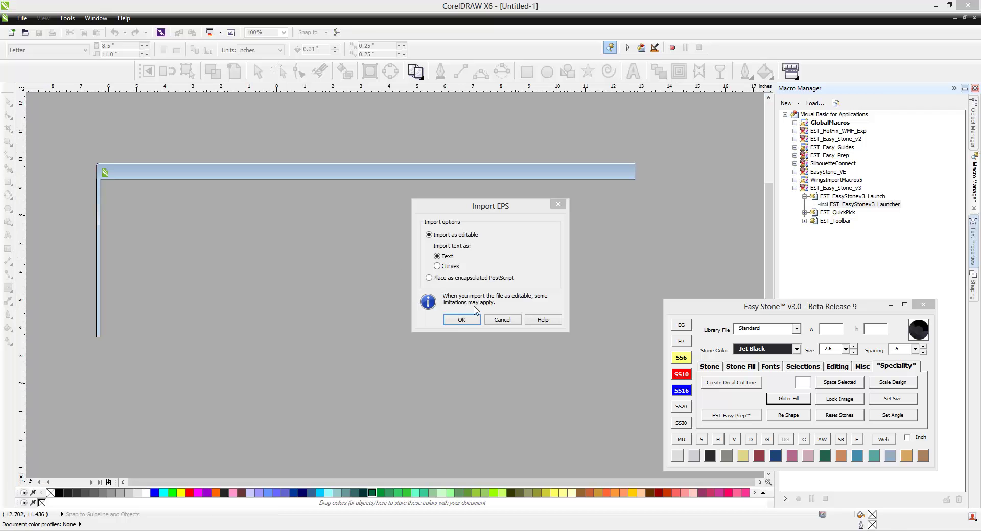
pyautogui.click(462, 320)
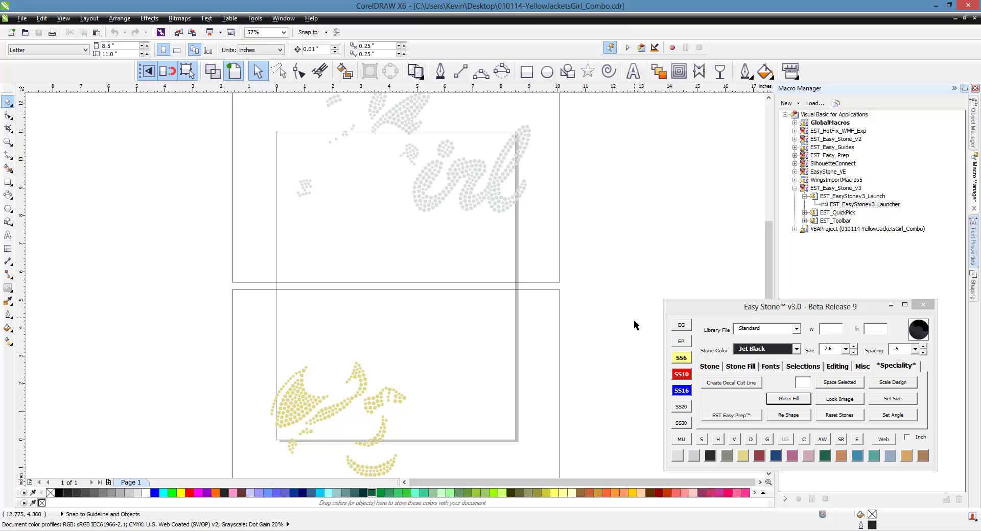
pyautogui.scroll(-2, 361, 330)
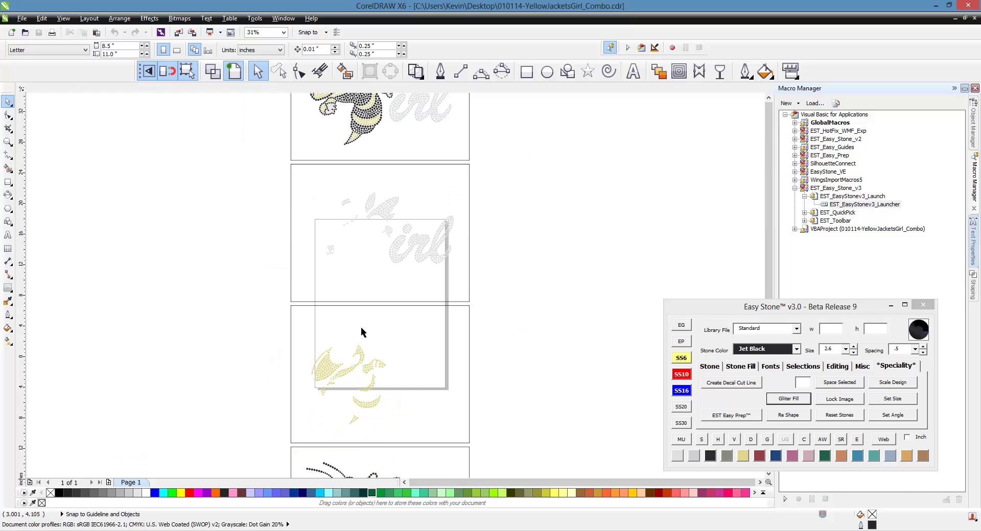
pyautogui.scroll(-2, 358, 301)
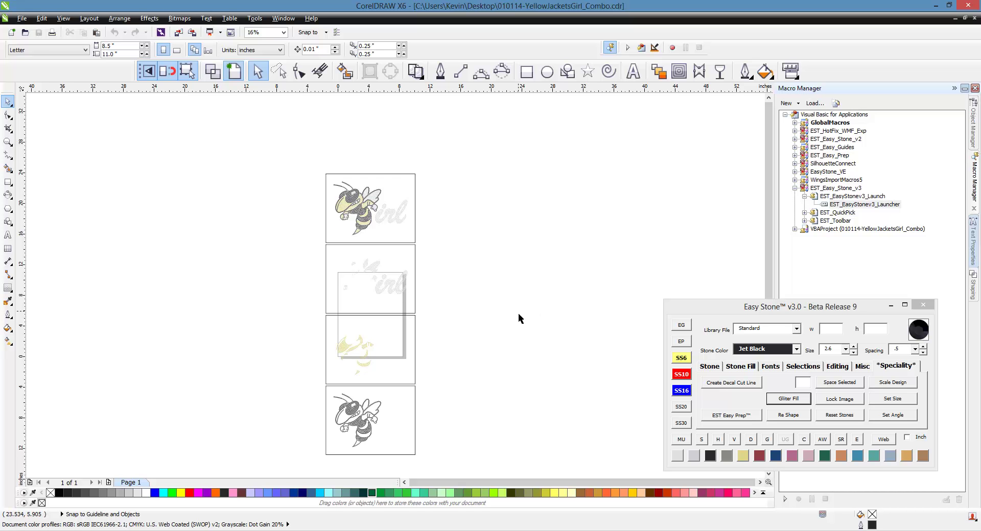
# - Delete the lower three design versions and the frame around the bee
pyautogui.click(400, 296)
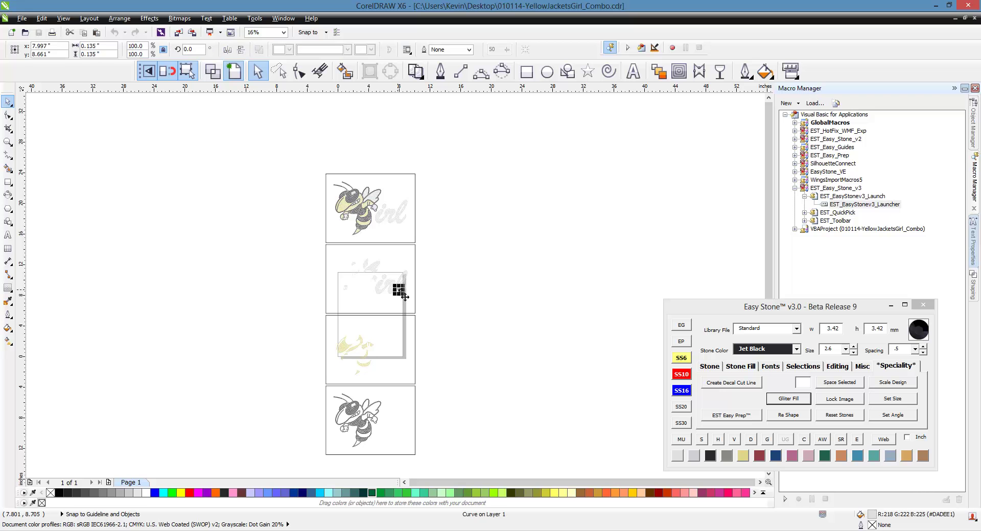
pyautogui.click(473, 275)
pyautogui.moveTo(305, 243); pyautogui.dragTo(449, 470)
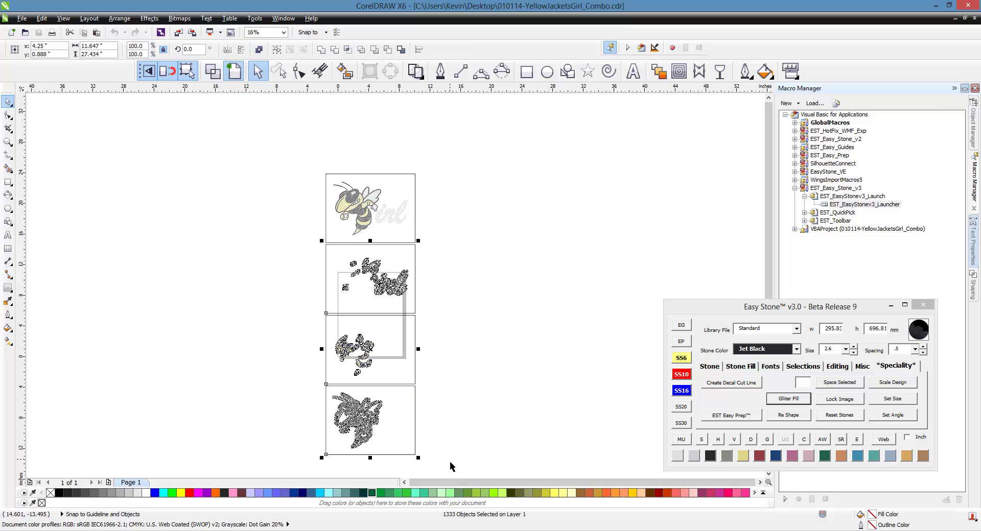
pyautogui.press('Delete')
pyautogui.scroll(2, 332, 180)
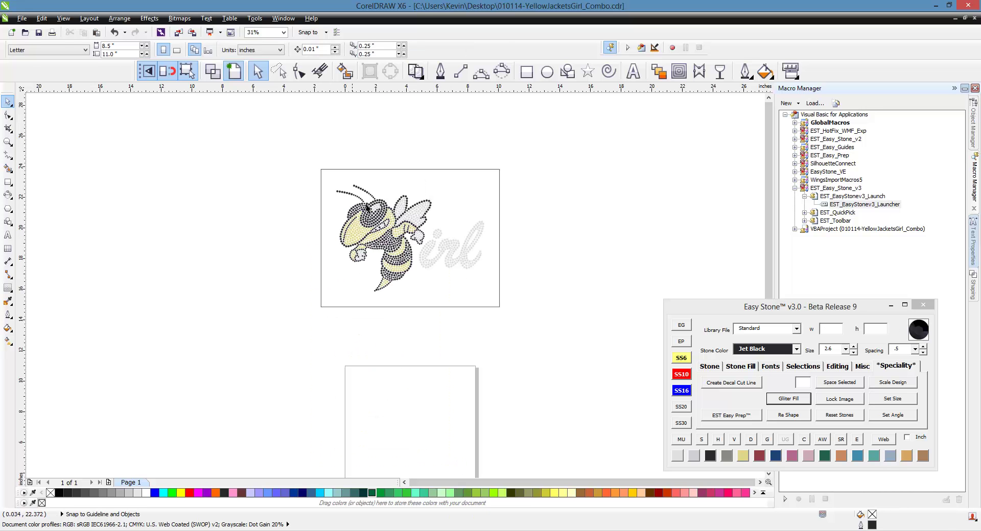
pyautogui.click(487, 292)
pyautogui.press('Delete')
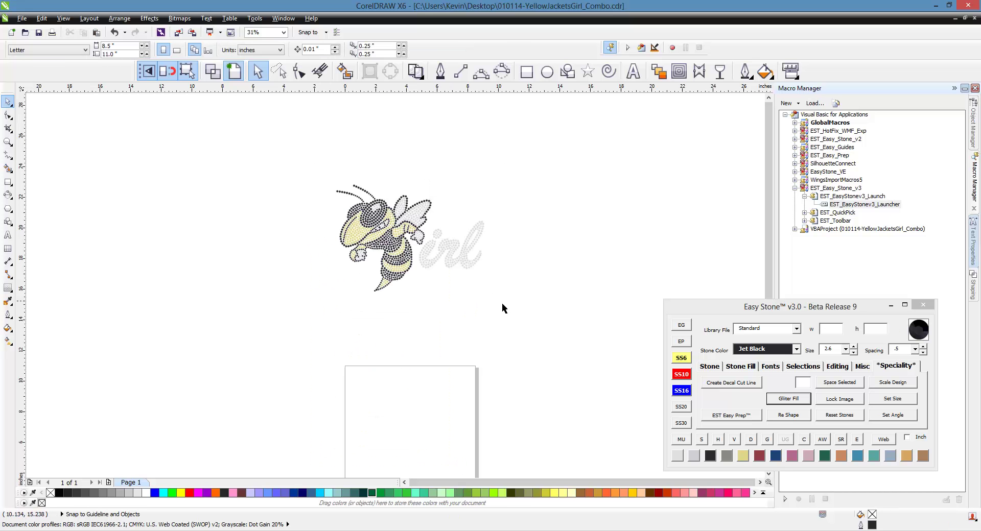
# - Select the entire bee and 'irl' design and launch Easy Prep from the Easy Stone panel
pyautogui.scroll(2, 482, 194)
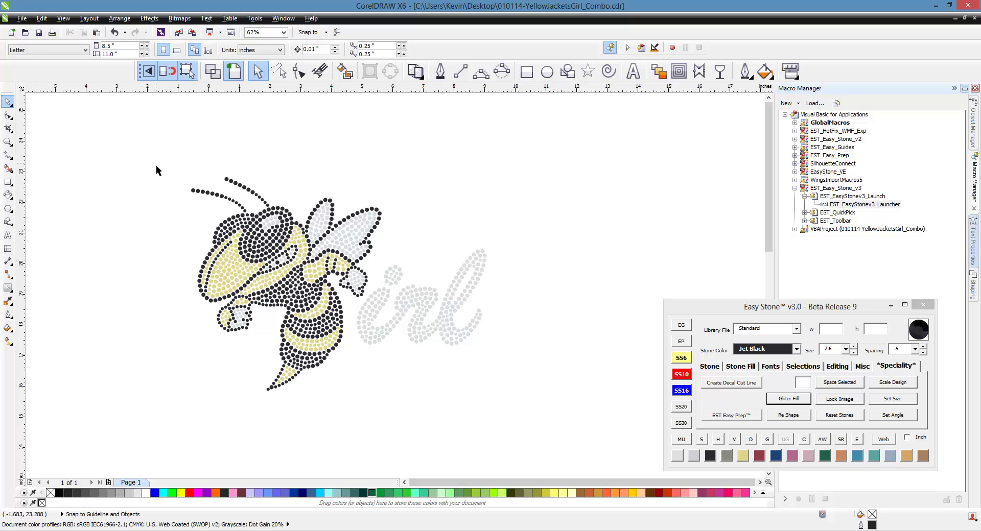
pyautogui.moveTo(161, 152); pyautogui.dragTo(543, 430)
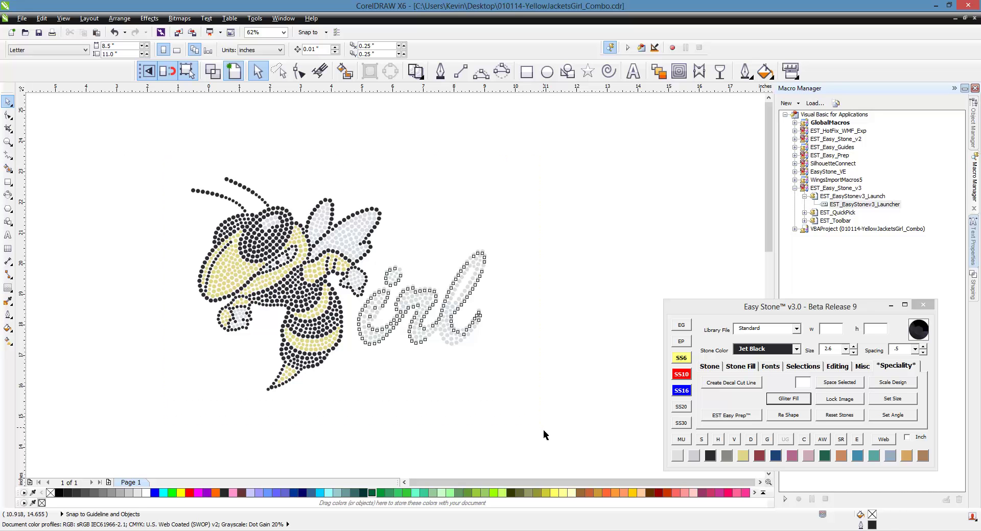
pyautogui.click(682, 341)
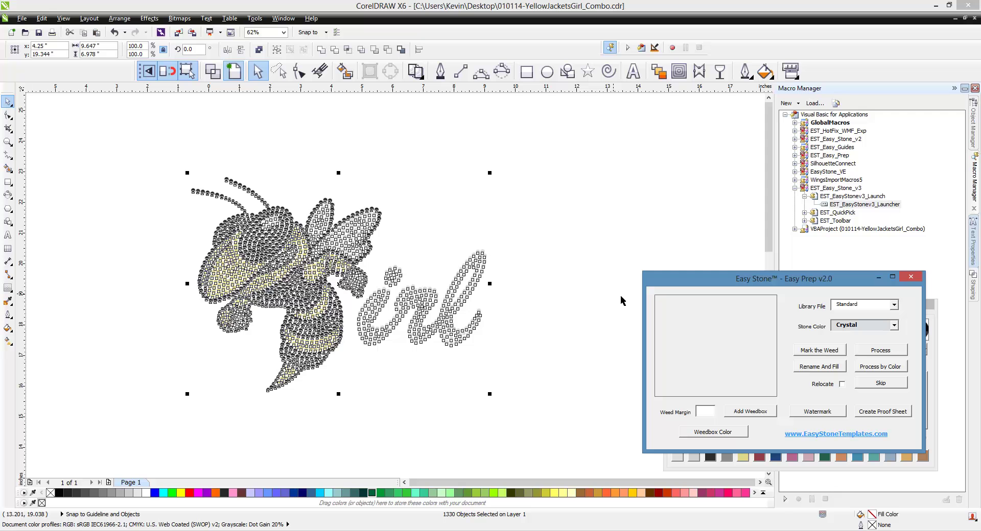
# - Process stones by colour, assigning Jet Black to the dark stones and Citrine to the yellow ones
pyautogui.click(875, 368)
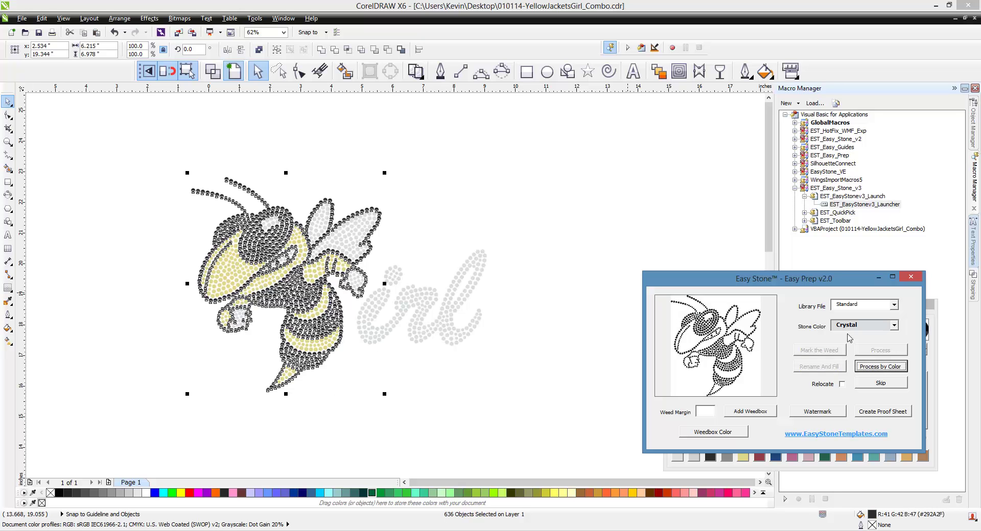
pyautogui.click(894, 326)
pyautogui.moveTo(895, 347)
pyautogui.mouseDown()
pyautogui.moveTo(894, 374)
pyautogui.moveTo(894, 363)
pyautogui.mouseUp()
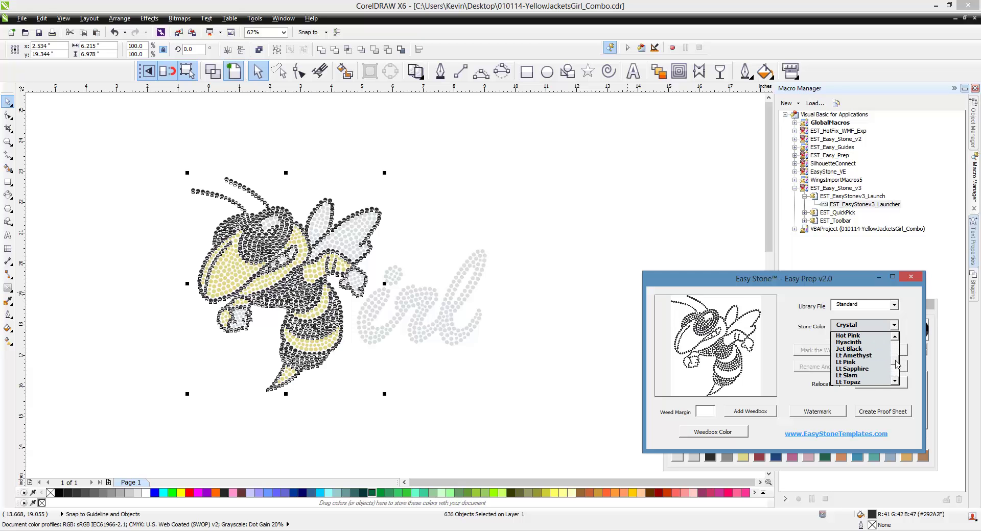
pyautogui.click(856, 349)
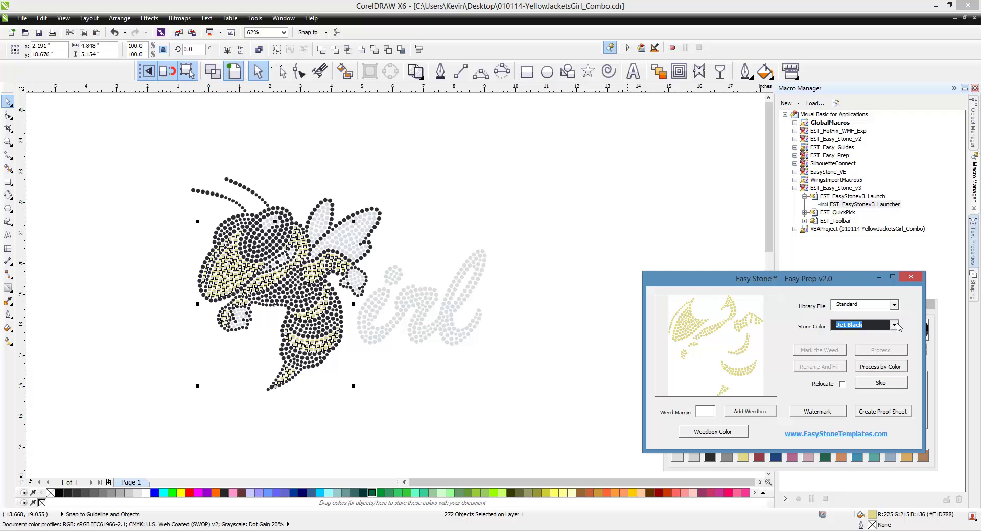
pyautogui.click(894, 325)
pyautogui.moveTo(894, 364); pyautogui.dragTo(898, 352)
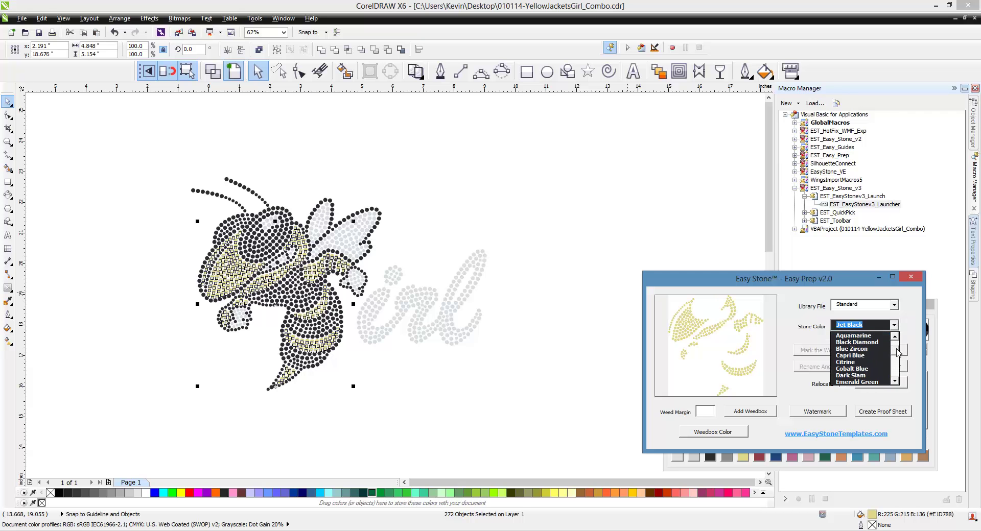
pyautogui.click(882, 362)
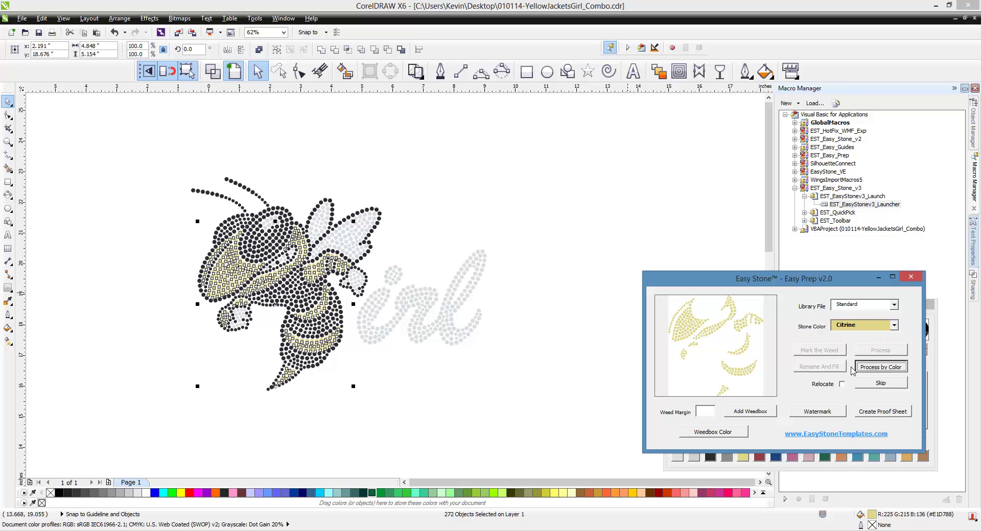
# - Assign Crystal to the remaining grey letter stones, dismiss the completion message and close Easy Prep
pyautogui.click(894, 325)
pyautogui.scroll(3, 894, 357)
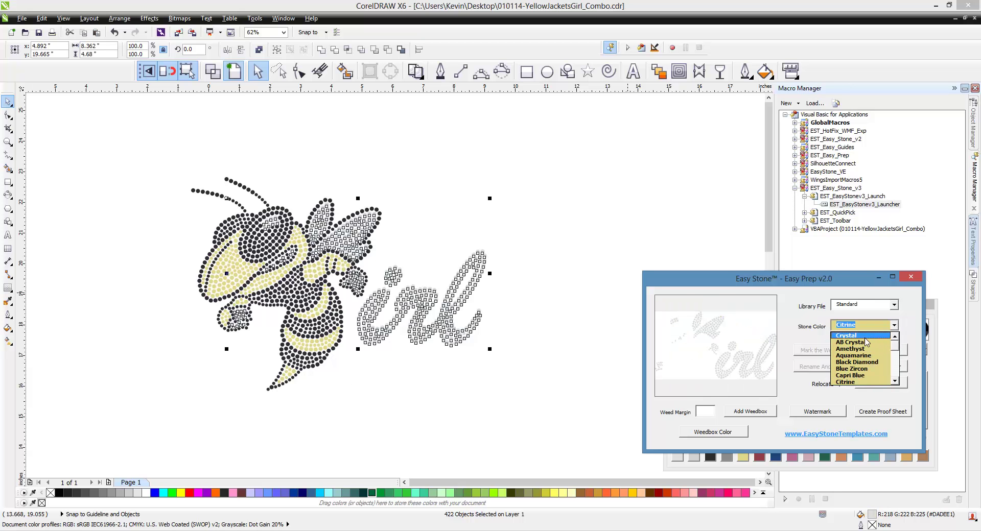
pyautogui.click(867, 341)
pyautogui.click(880, 368)
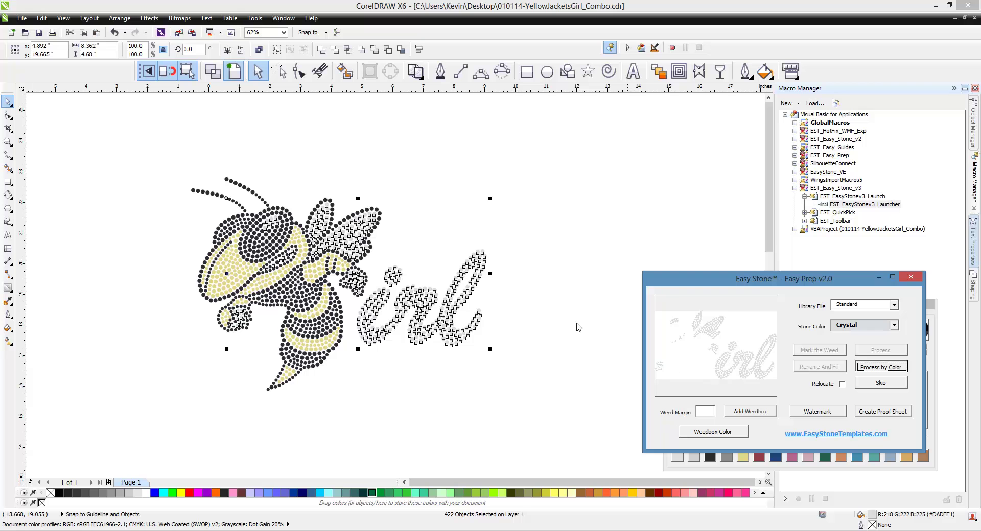
pyautogui.click(519, 294)
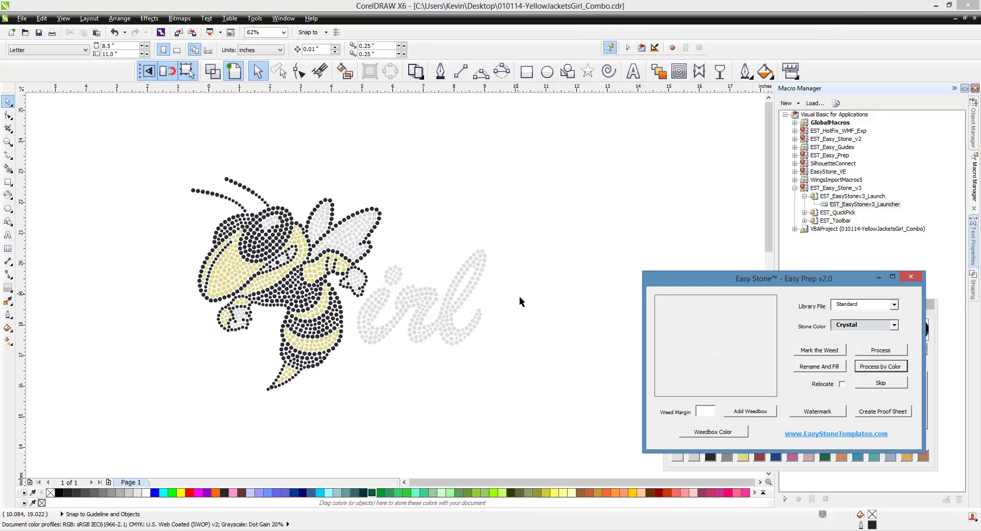
pyautogui.click(910, 277)
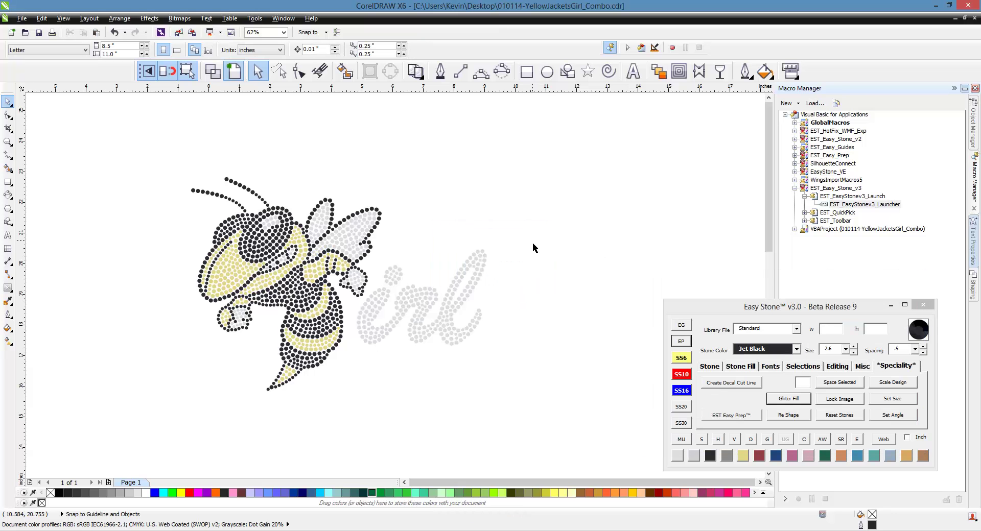
# - Select the whole design and generate a Stone Count Report totalling 1330 stones
pyautogui.click(755, 305)
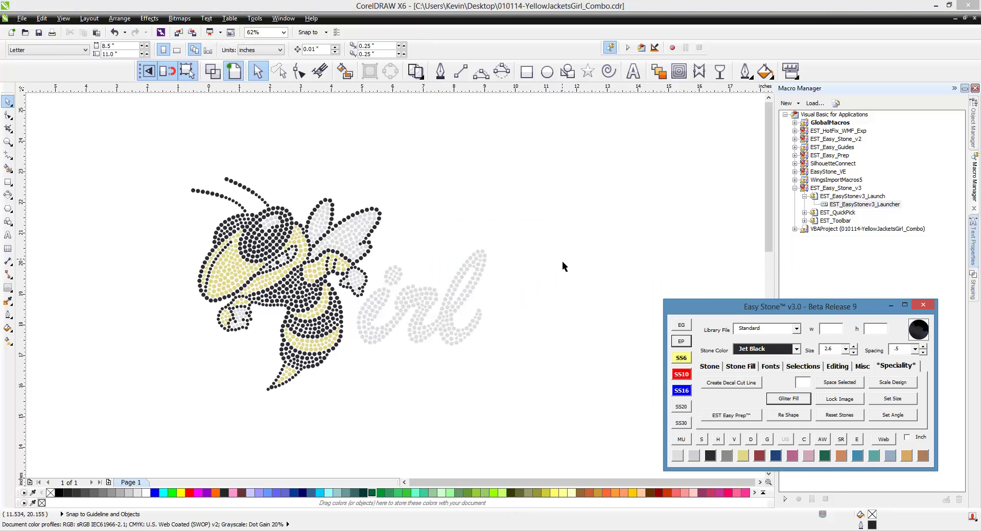
pyautogui.moveTo(574, 159); pyautogui.dragTo(170, 423)
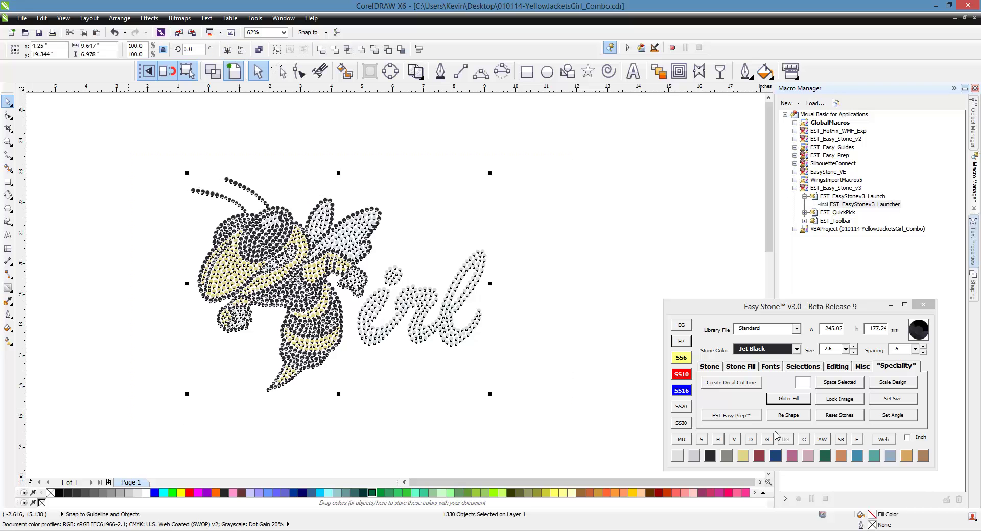
pyautogui.click(840, 441)
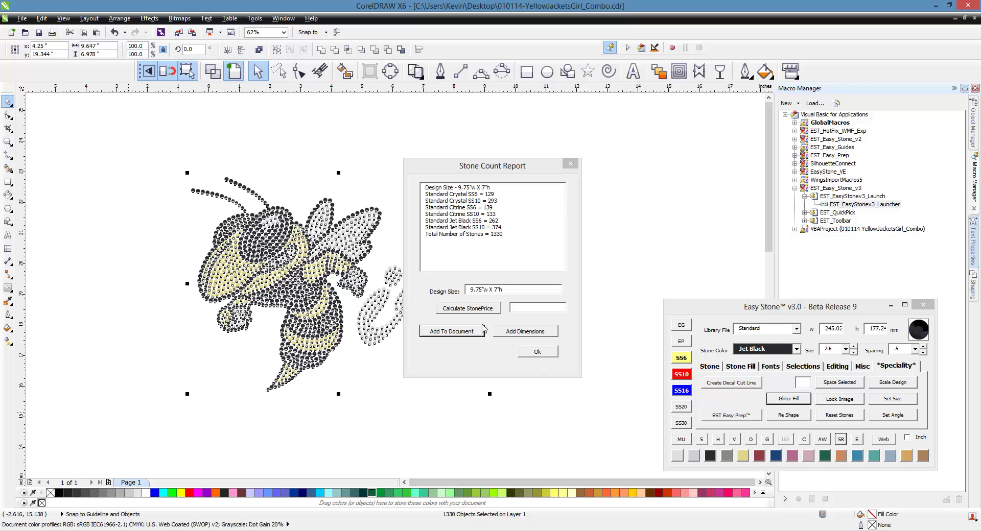
# - Calculate the stone price, then close the Stone Count Report and deselect everything
pyautogui.click(472, 309)
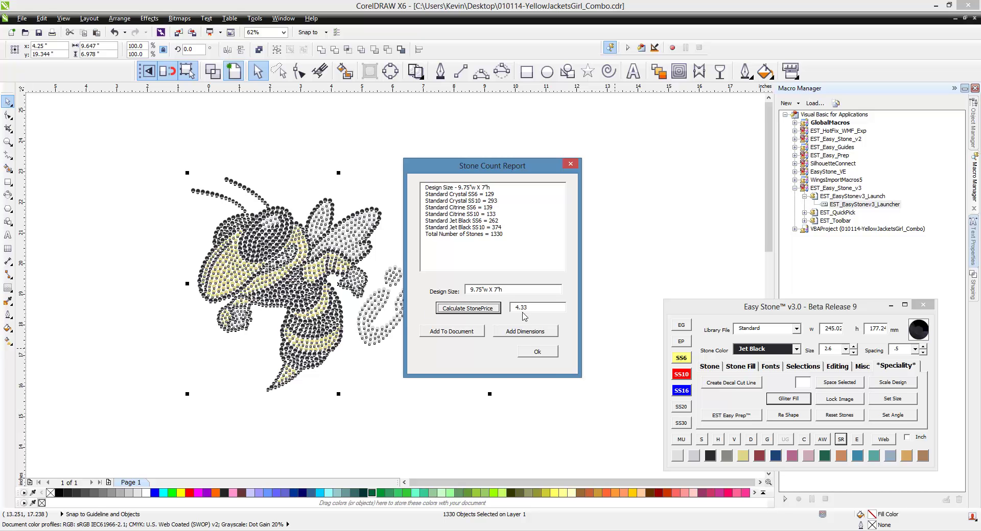
pyautogui.click(570, 164)
pyautogui.click(557, 271)
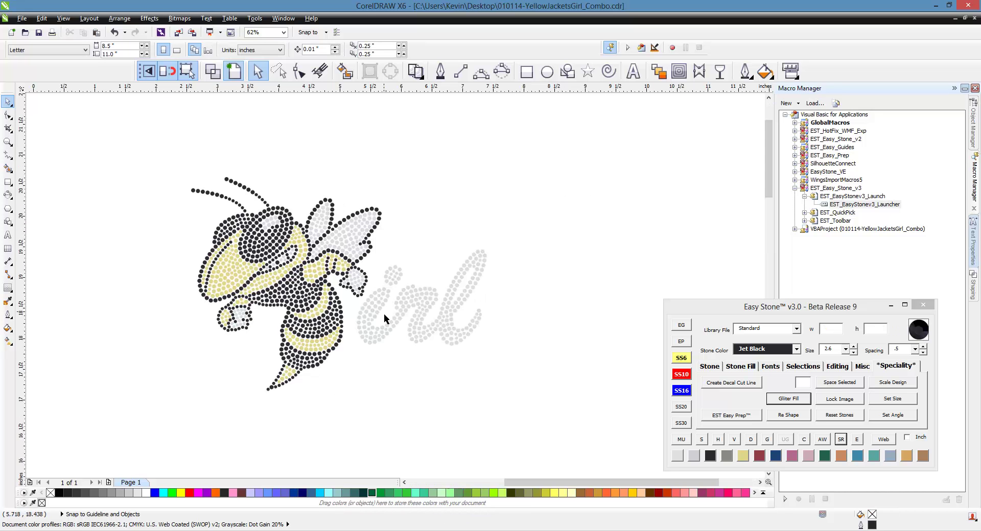
# - Select the whole bee and 'irl' design and run the rhinestone simulation on it
pyautogui.scroll(2, 385, 314)
pyautogui.scroll(2, 378, 315)
pyautogui.scroll(-4, 384, 278)
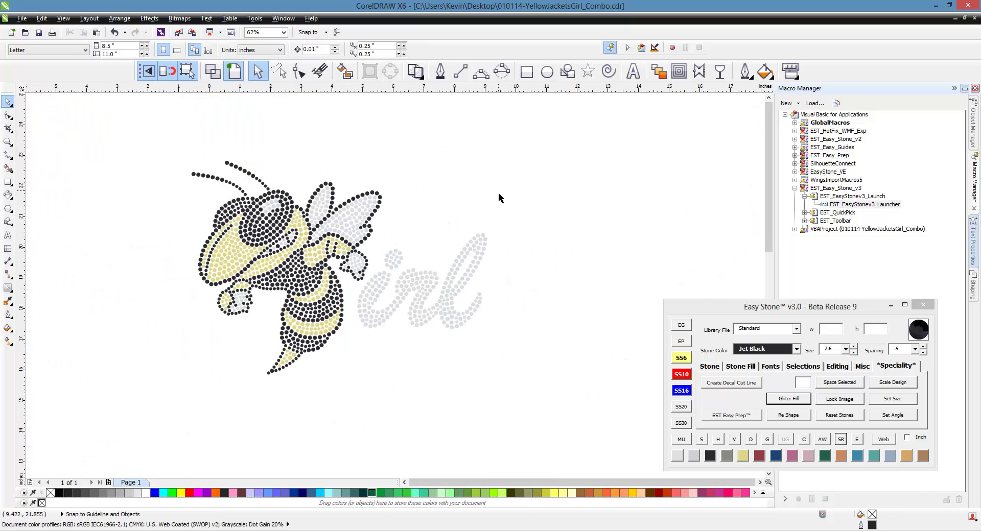
pyautogui.moveTo(529, 143); pyautogui.dragTo(143, 404)
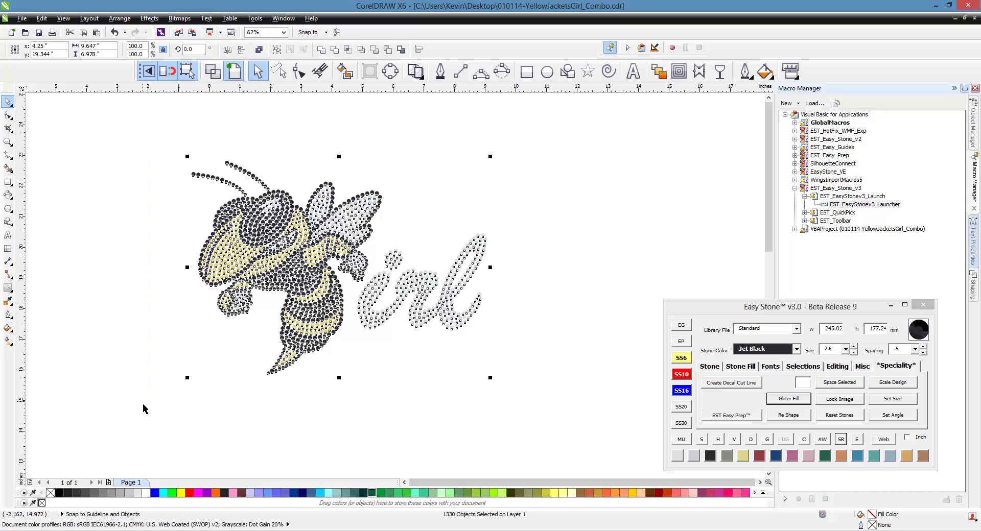
pyautogui.click(701, 440)
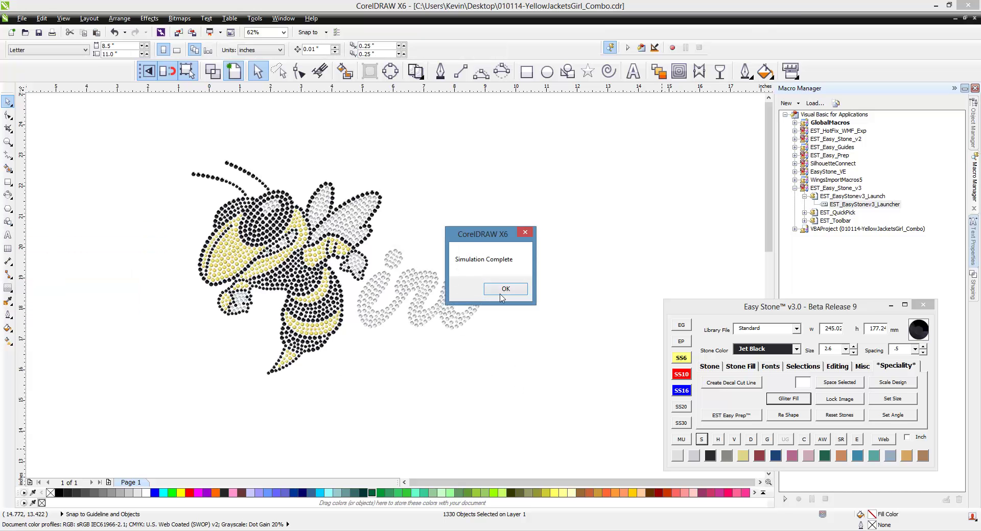
pyautogui.click(505, 289)
# - Select the entire simulated Jet Black, Citrine and Crystal stone design
pyautogui.scroll(3, 301, 308)
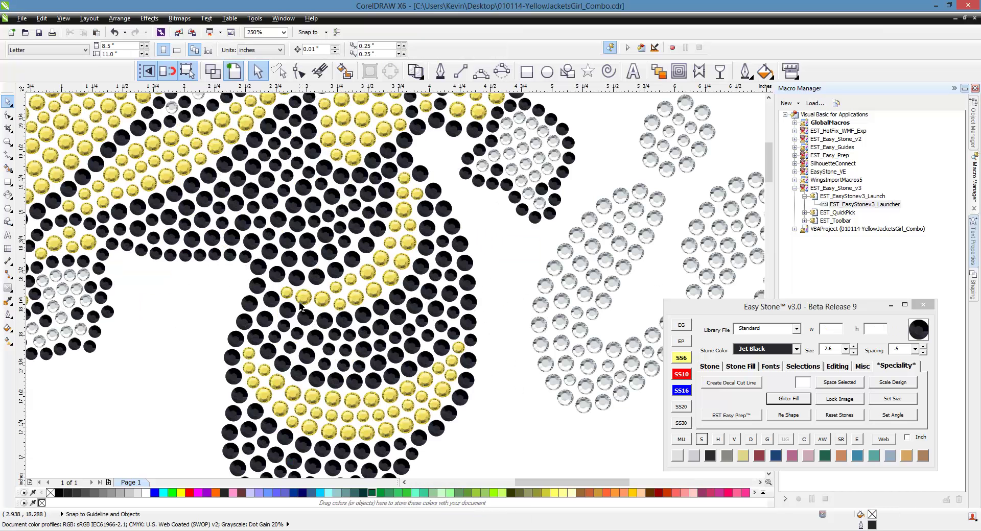
pyautogui.scroll(2, 302, 307)
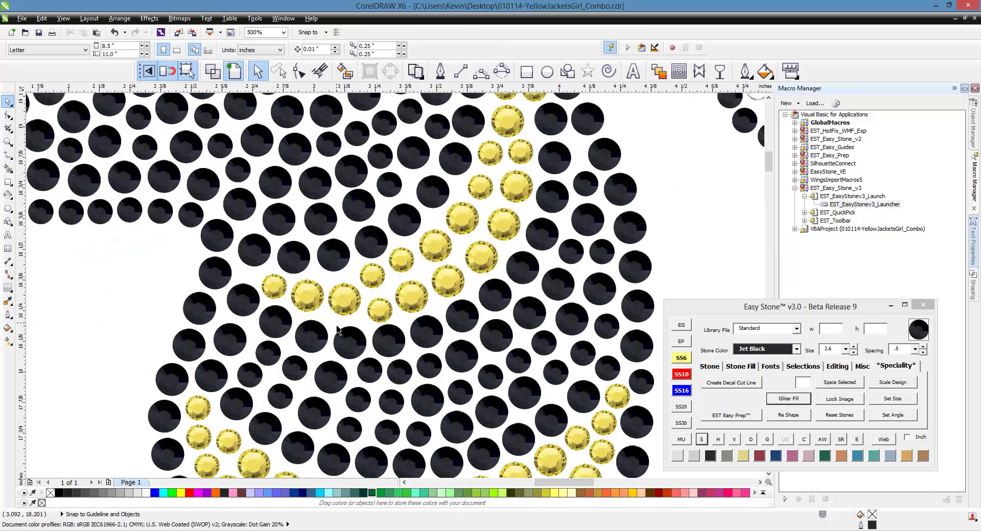
pyautogui.scroll(-4, 348, 359)
pyautogui.scroll(-2, 357, 361)
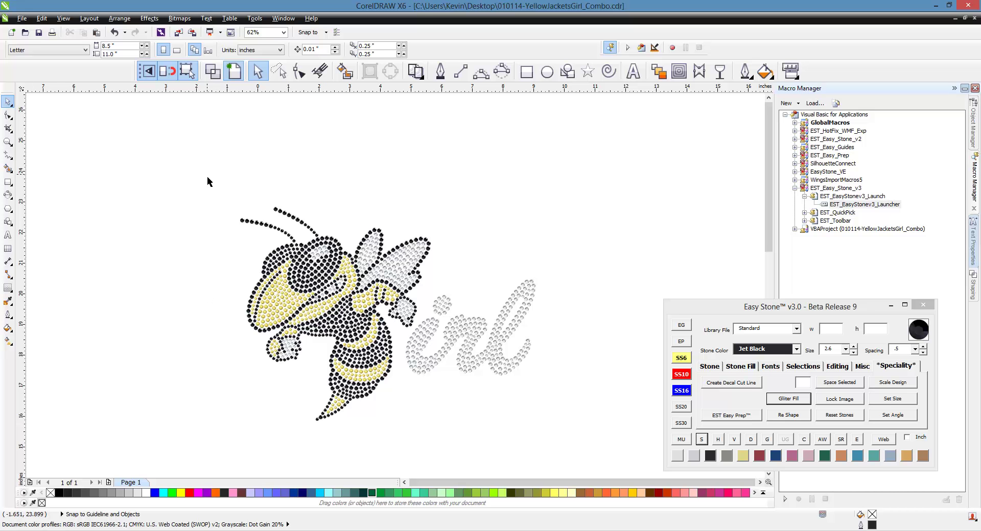
pyautogui.moveTo(198, 178); pyautogui.dragTo(574, 449)
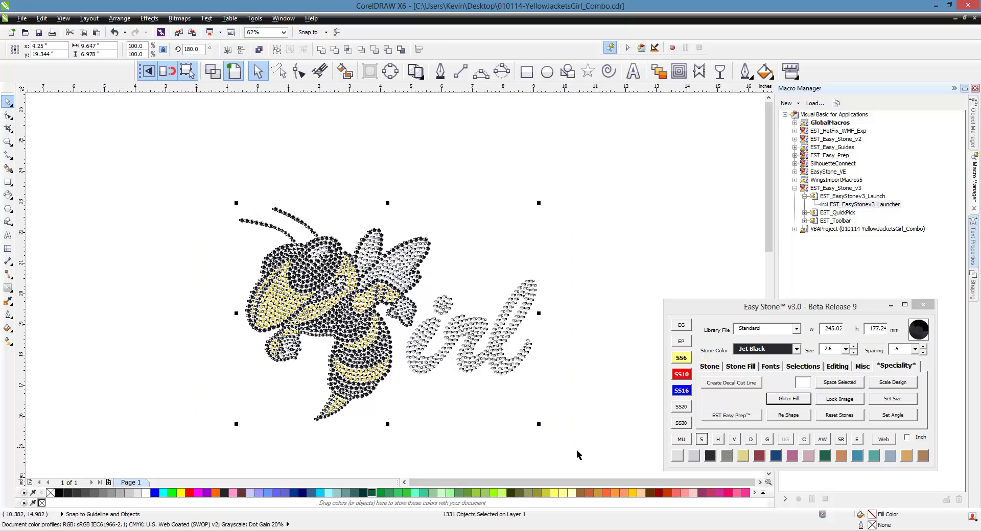
# - Choose the Proof VNeckFootballJersey Enza form, reviewing its business and customer detail pages
pyautogui.click(679, 442)
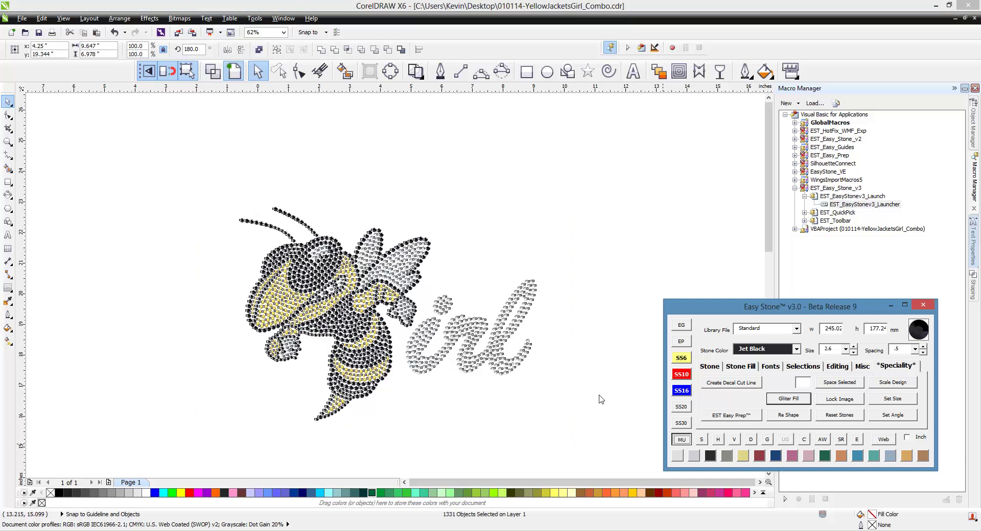
pyautogui.click(679, 441)
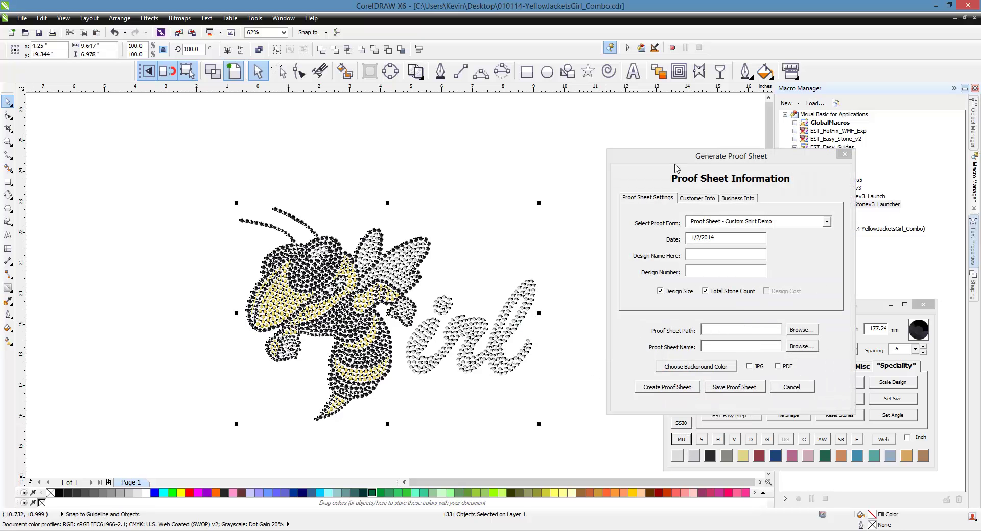
pyautogui.moveTo(750, 161); pyautogui.dragTo(729, 160)
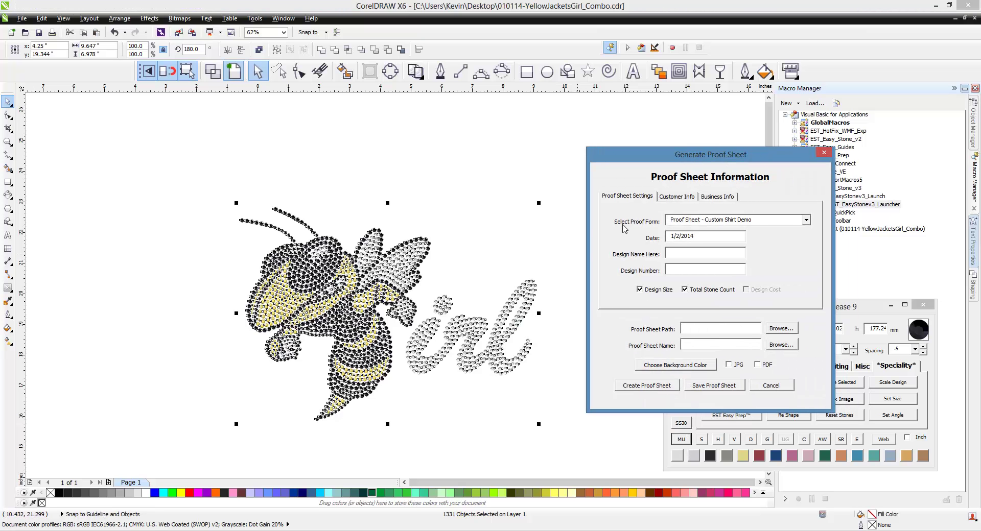
pyautogui.click(806, 221)
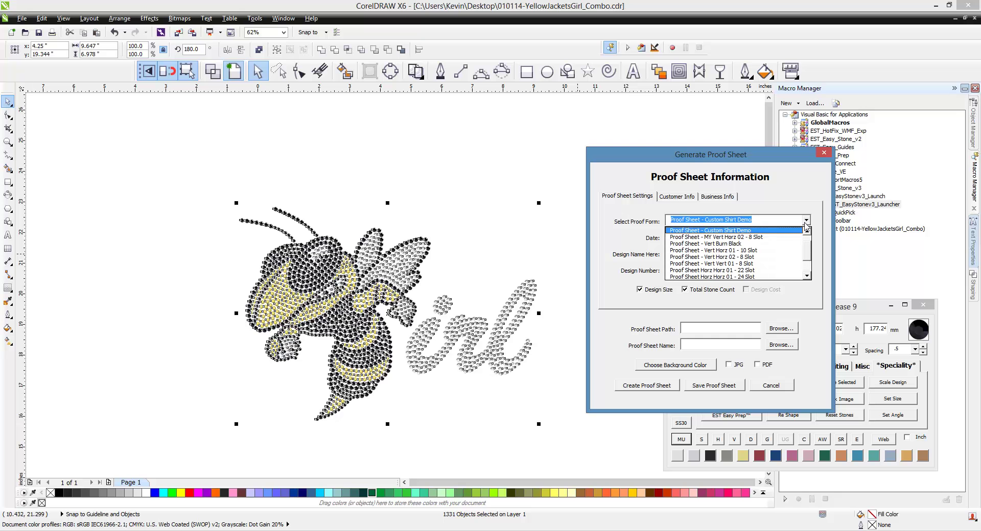
pyautogui.scroll(1, 808, 248)
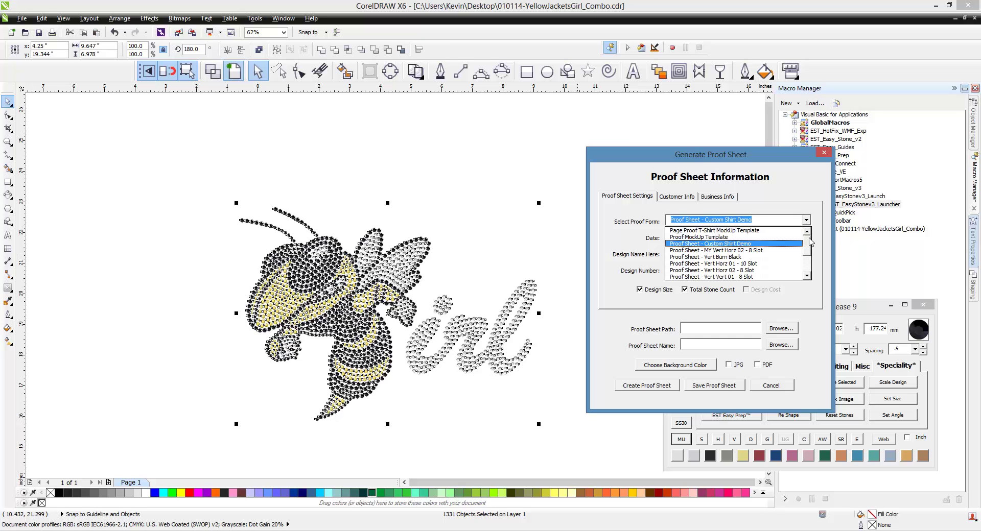
pyautogui.scroll(-2, 810, 242)
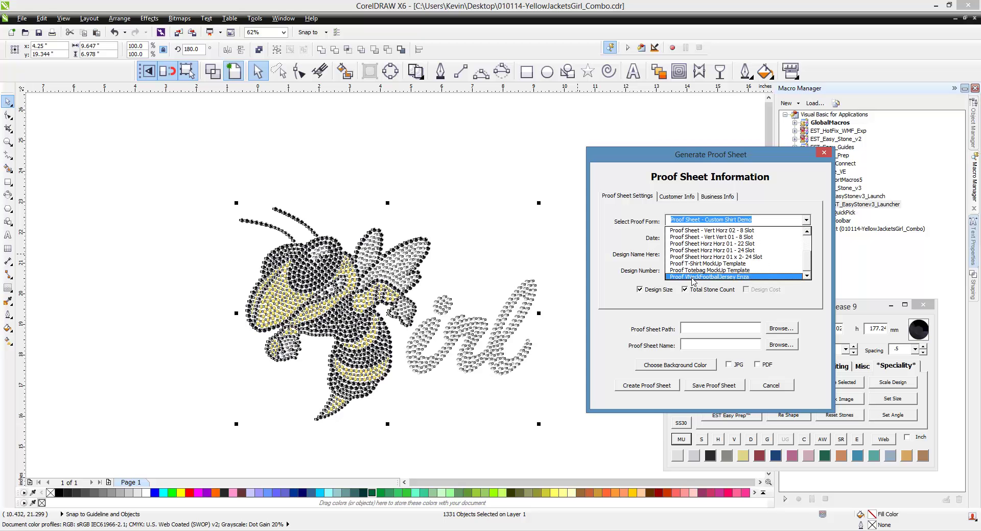
pyautogui.click(740, 278)
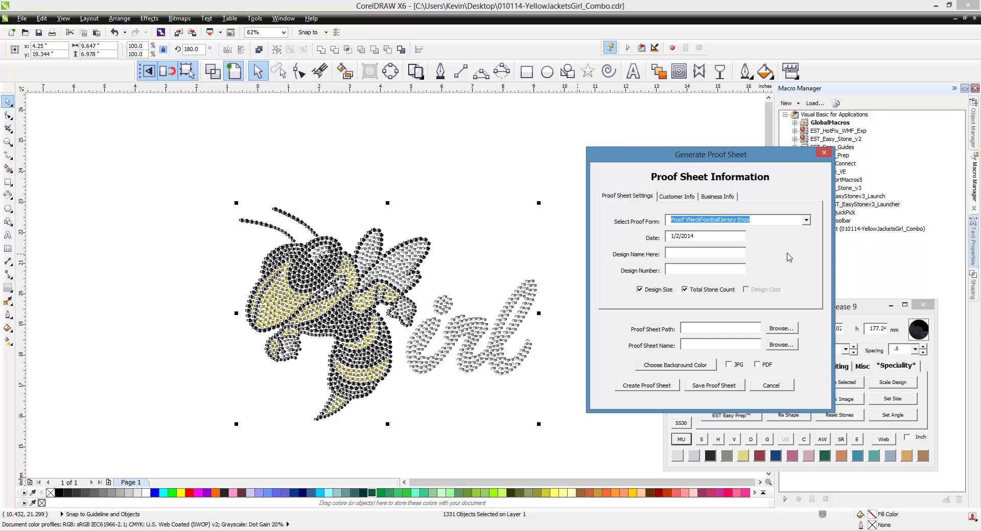
pyautogui.click(710, 195)
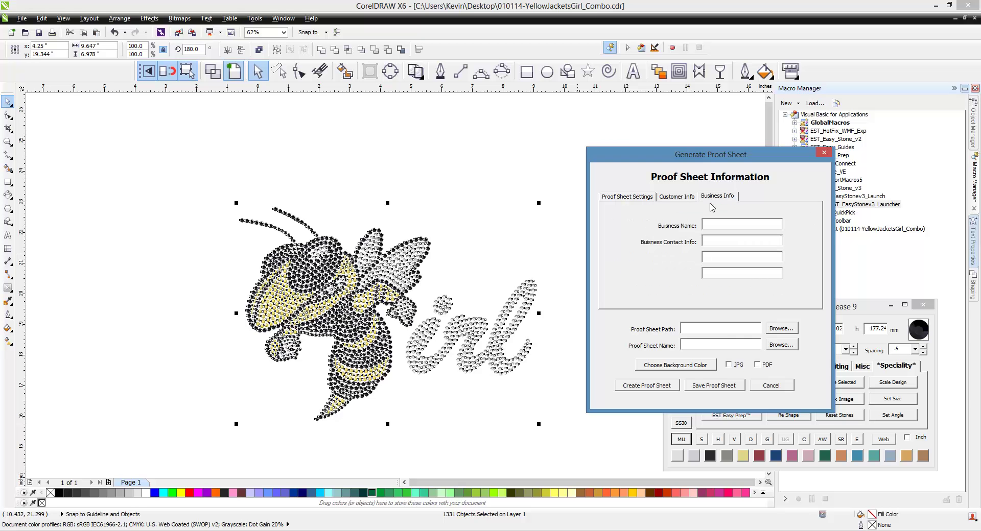
pyautogui.click(685, 197)
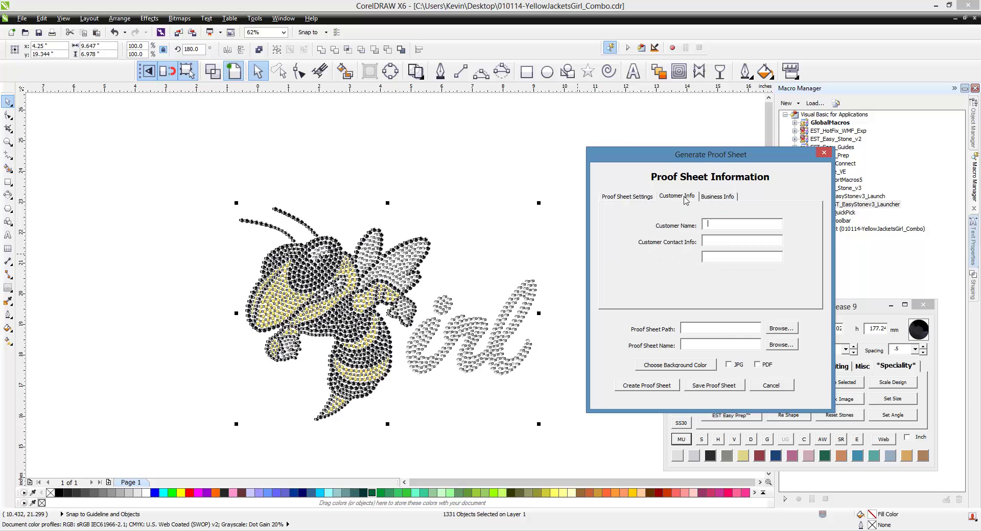
pyautogui.click(642, 200)
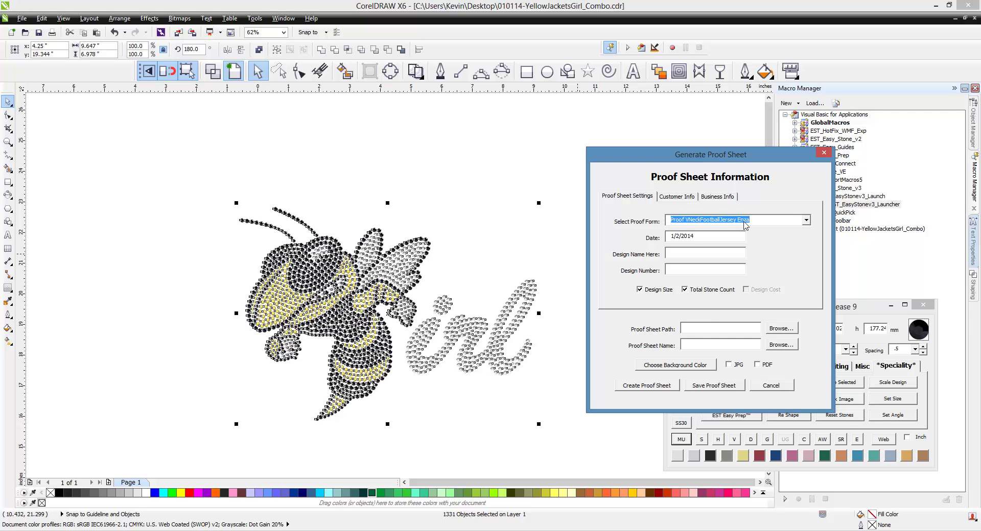
# - Generate the V-neck jersey proof despite missing fields and set it on a black background
pyautogui.click(657, 389)
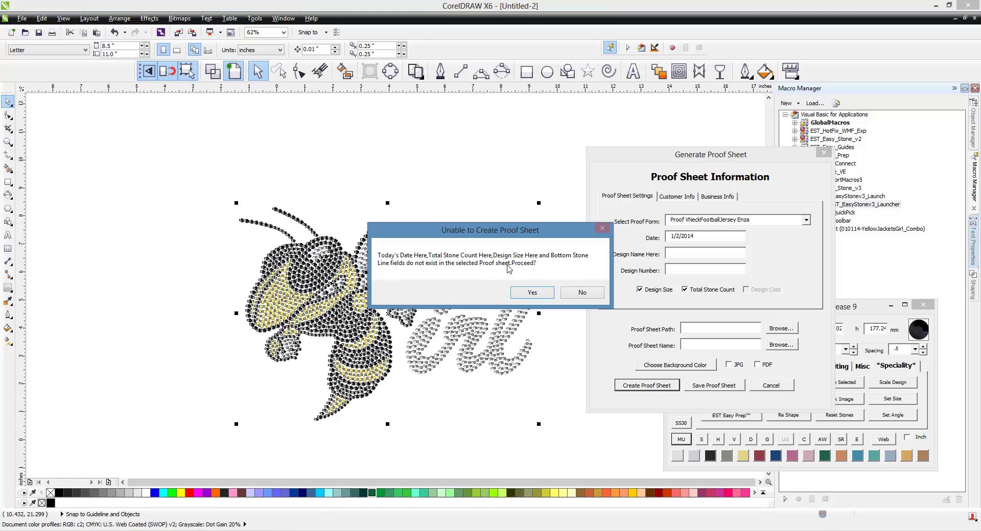
pyautogui.click(532, 293)
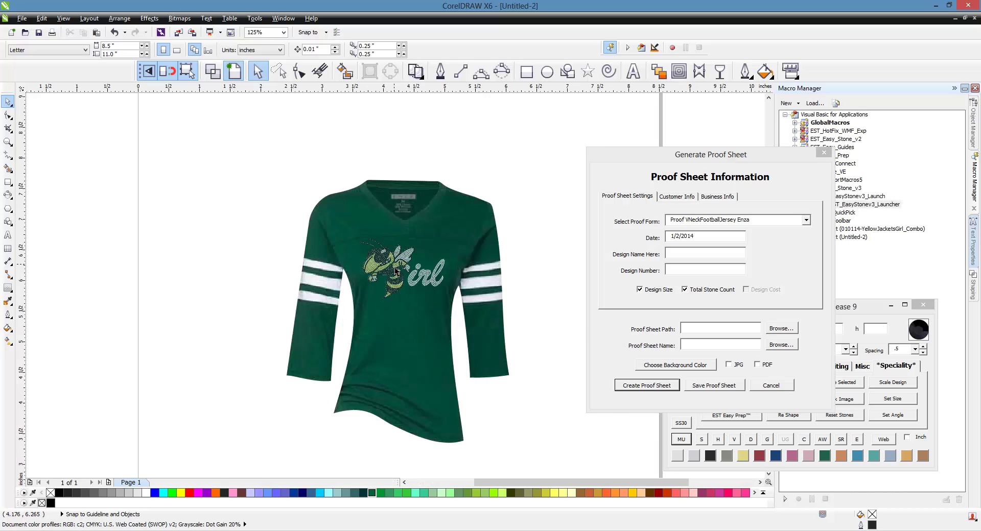
pyautogui.scroll(2, 436, 265)
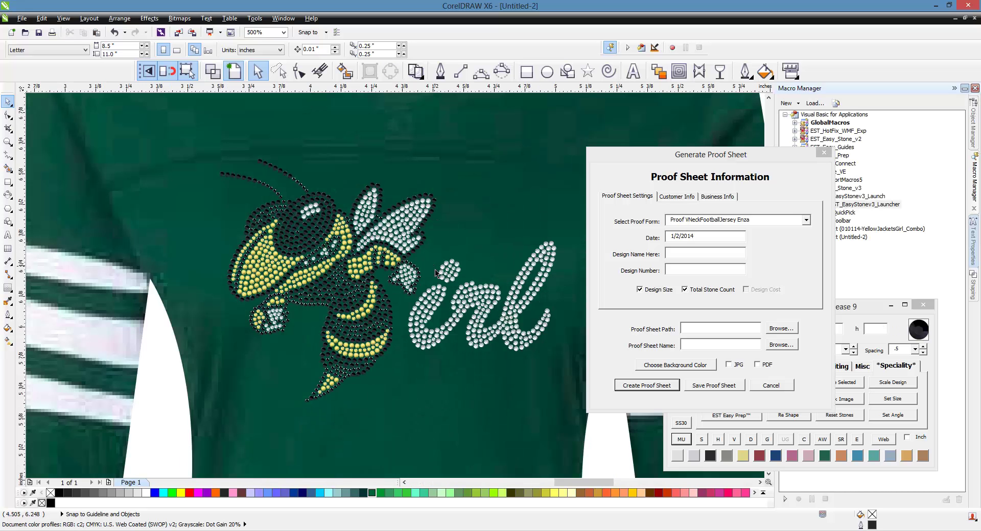
pyautogui.scroll(-2, 258, 230)
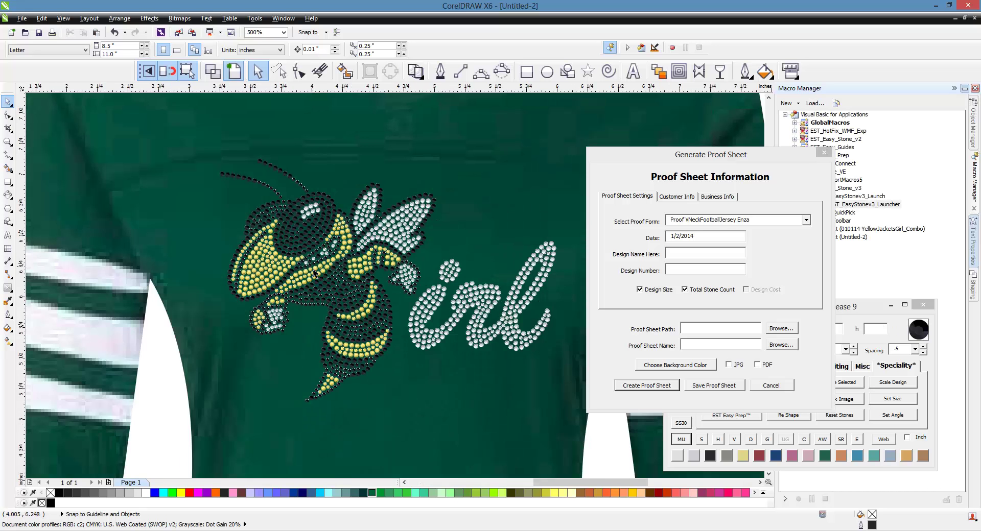
pyautogui.scroll(-2, 314, 273)
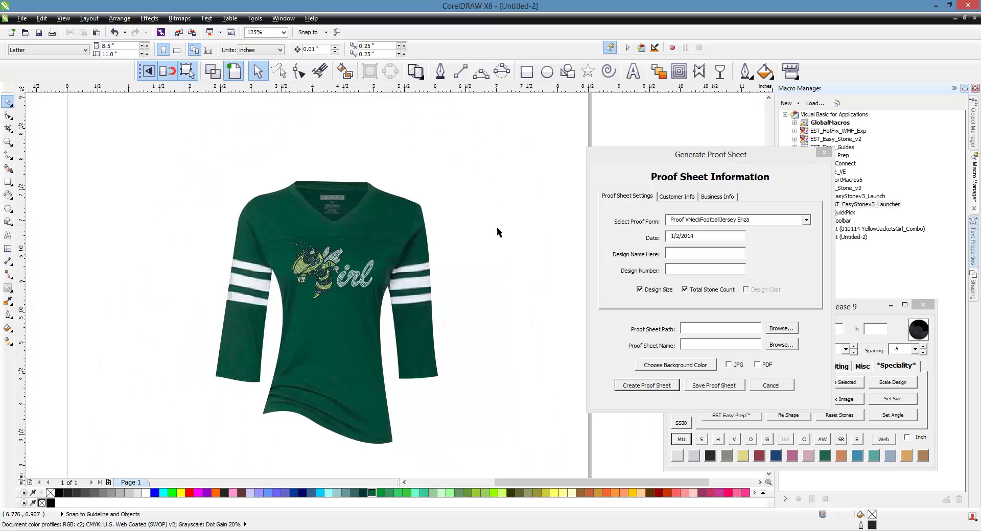
pyautogui.moveTo(501, 154); pyautogui.dragTo(173, 435)
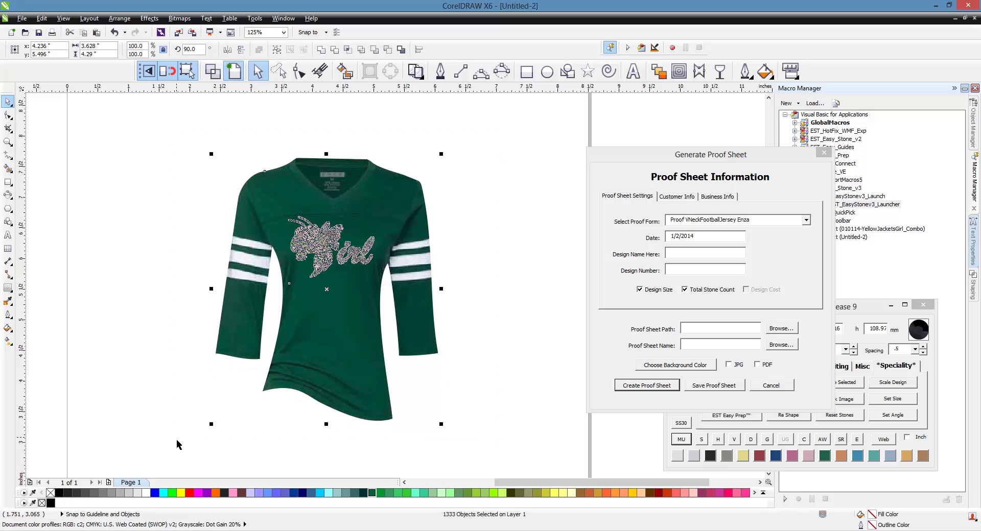
pyautogui.click(822, 440)
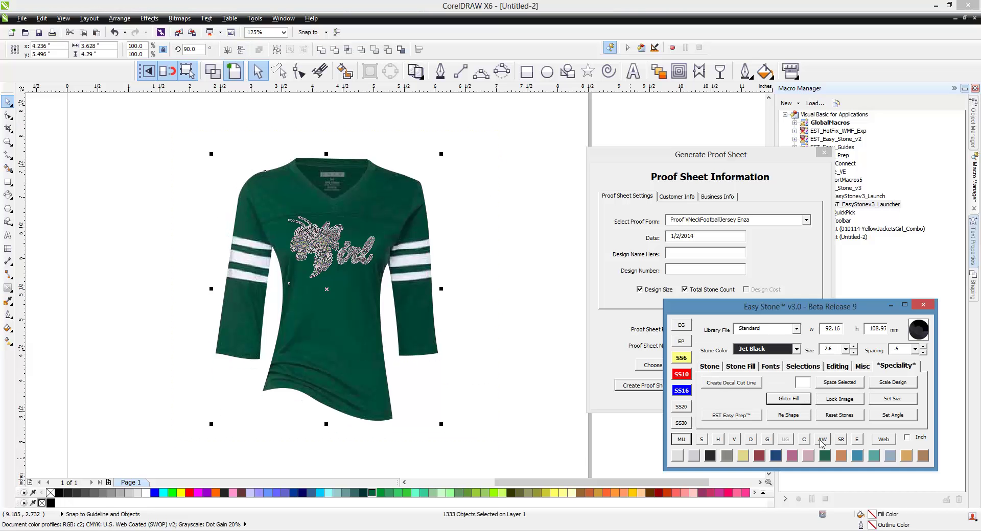
# - Export the whole jersey proof with background as a 1200-pixel JacketGirl JPG to the desktop
pyautogui.click(535, 327)
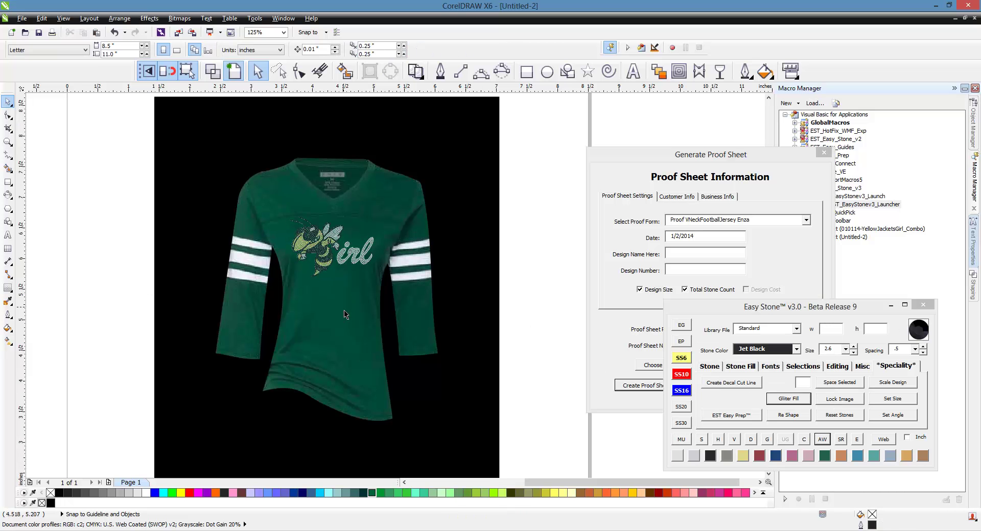
pyautogui.press('F3')
pyautogui.moveTo(128, 180); pyautogui.dragTo(351, 408)
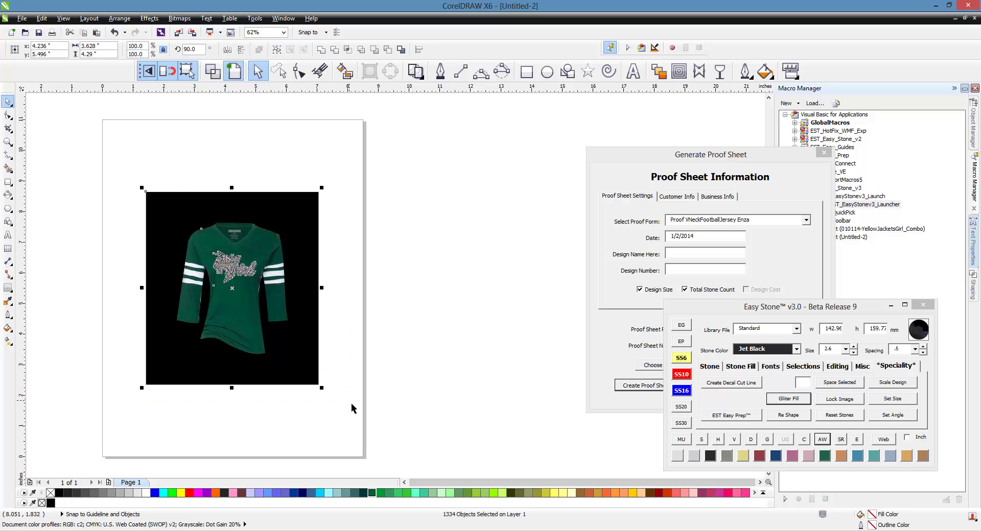
pyautogui.click(857, 440)
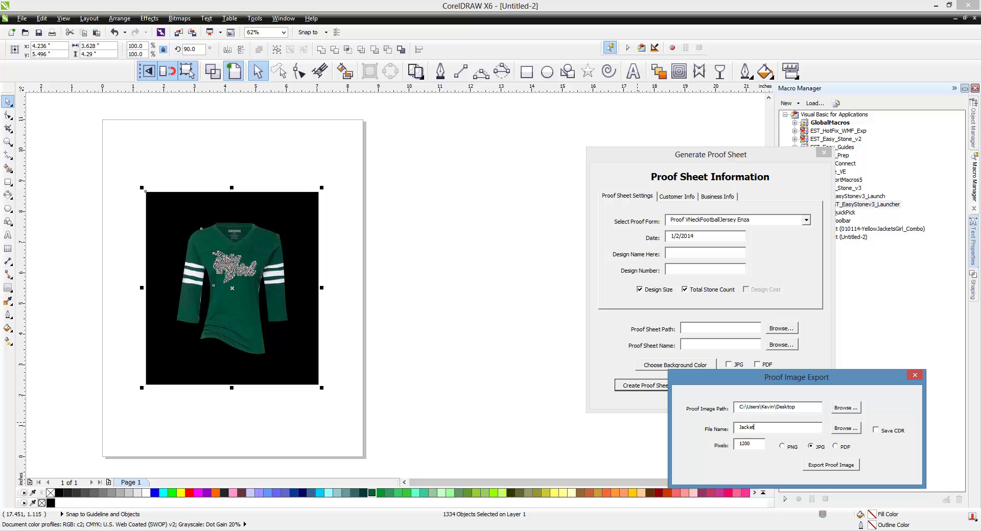
pyautogui.click(834, 468)
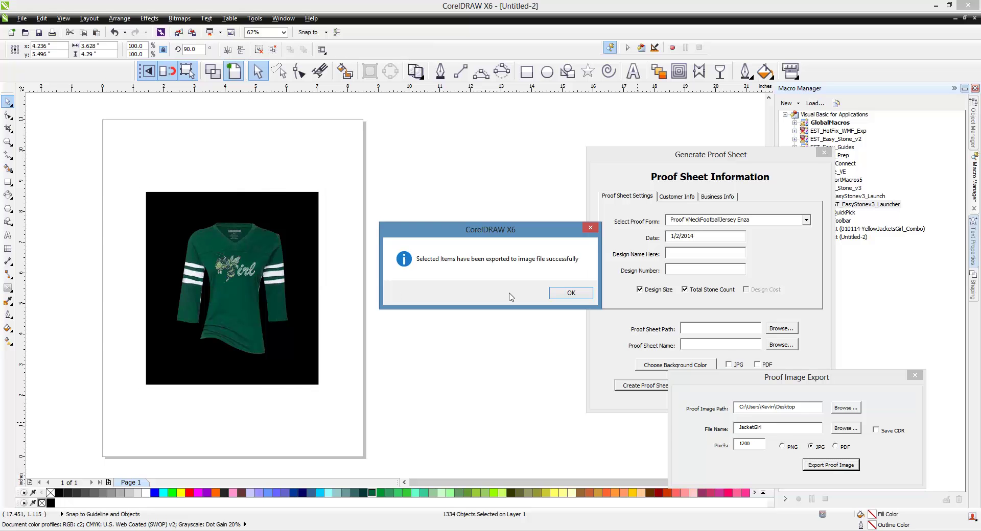
pyautogui.click(571, 292)
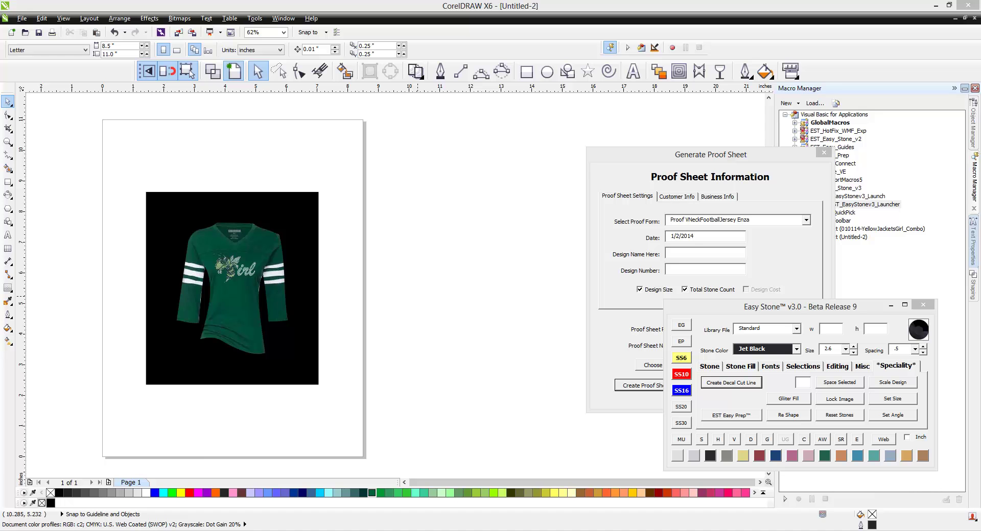
# - Open JacketGirl.jpg in Photo Viewer, zoom in and out on it, then close the viewer
pyautogui.doubleClick(401, 105)
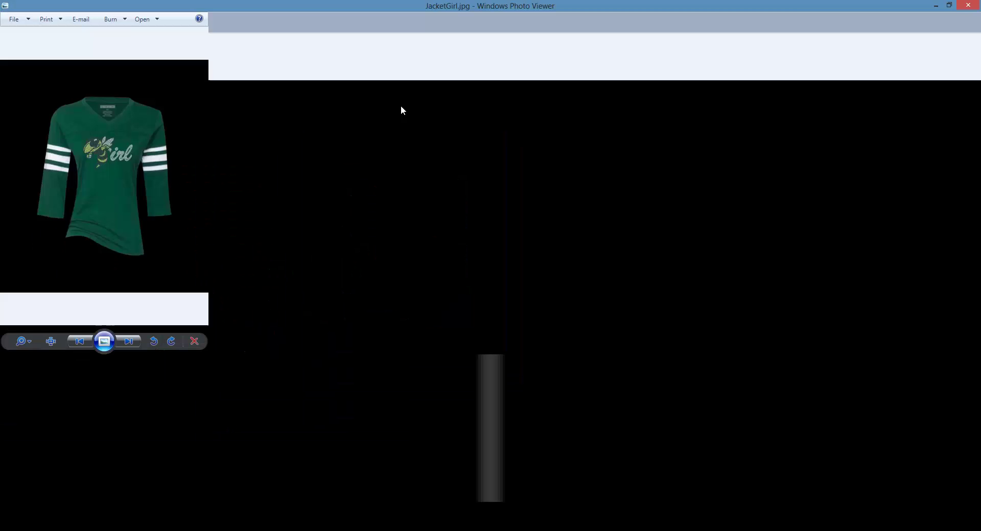
pyautogui.scroll(1, 496, 202)
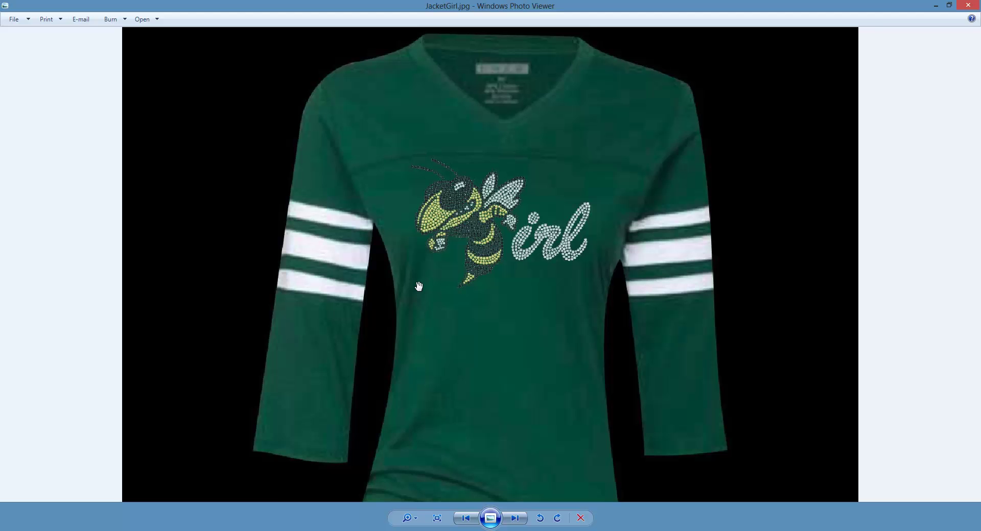
pyautogui.scroll(-2, 361, 244)
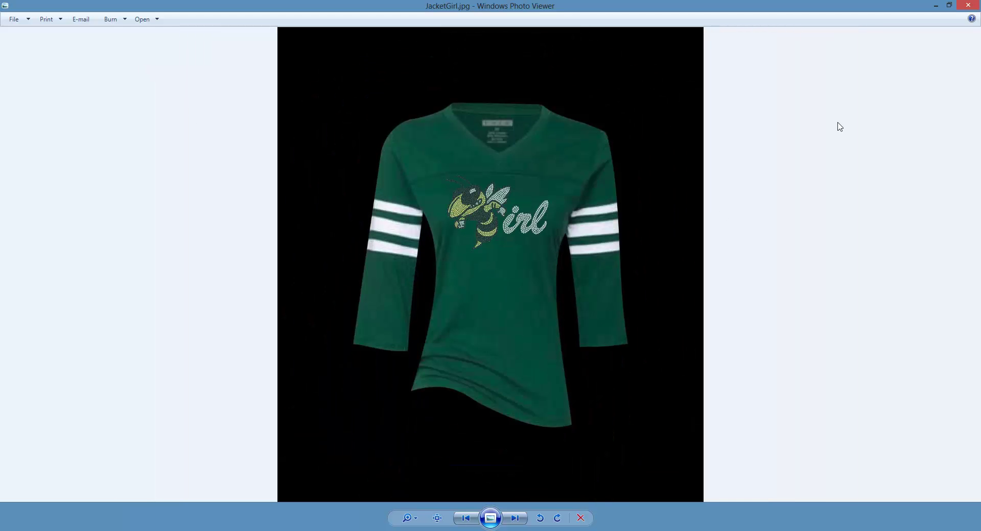
pyautogui.click(969, 5)
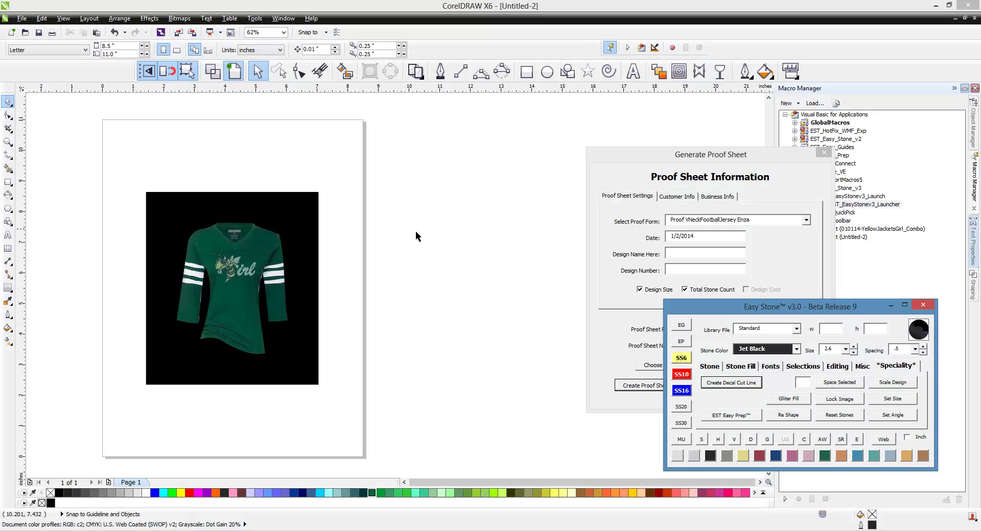
# - Close Untitled-2 without saving and switch to the 010214-EST-PackersFootball design
pyautogui.click(975, 19)
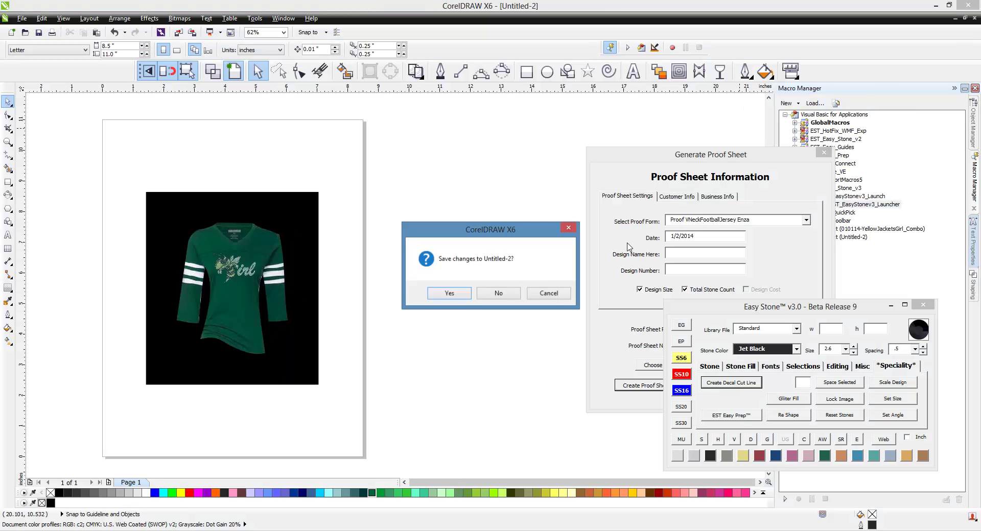
pyautogui.click(492, 296)
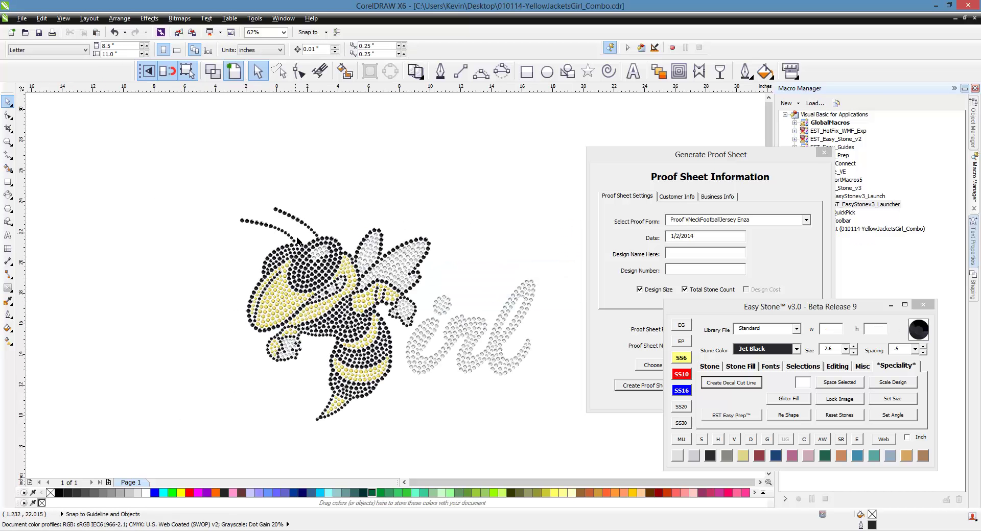
pyautogui.scroll(-4, 297, 240)
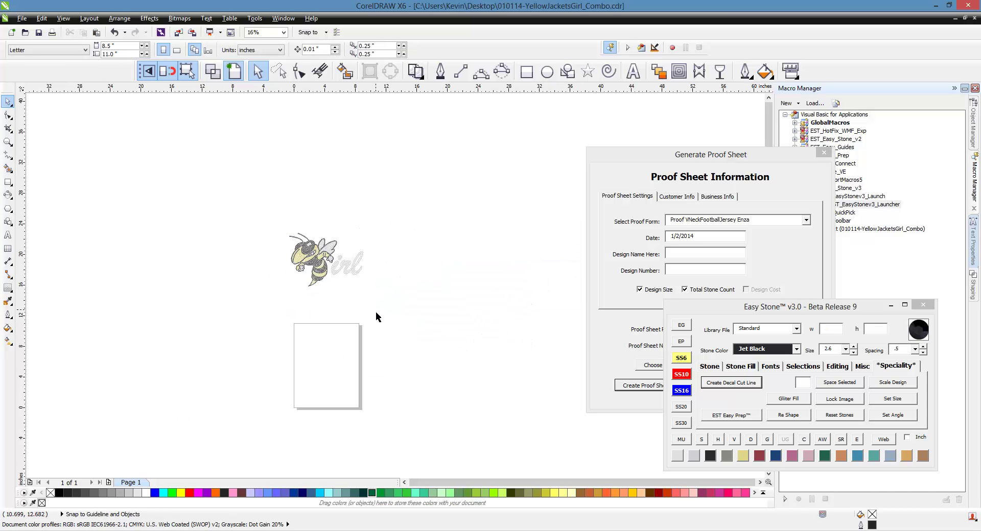
pyautogui.hotkey('ctrl', 'F4')
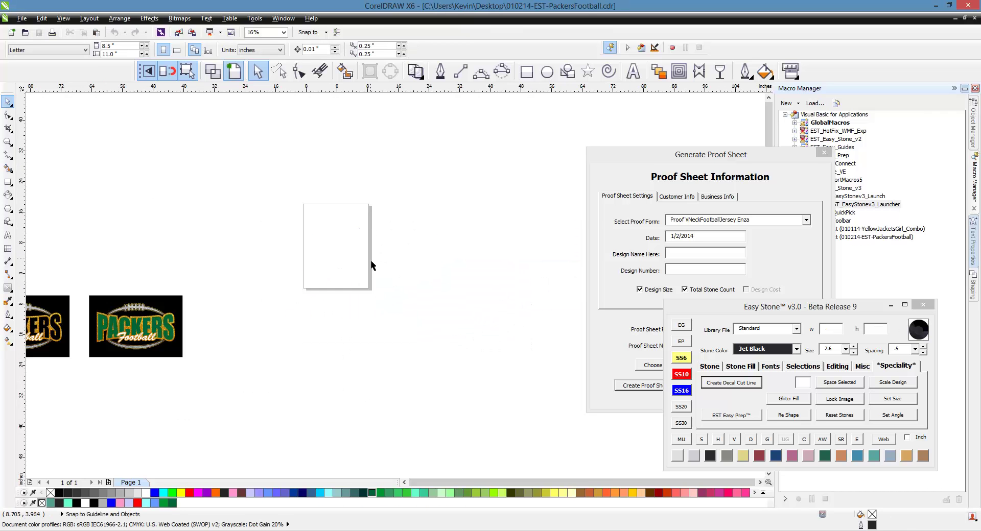
pyautogui.scroll(2, 261, 316)
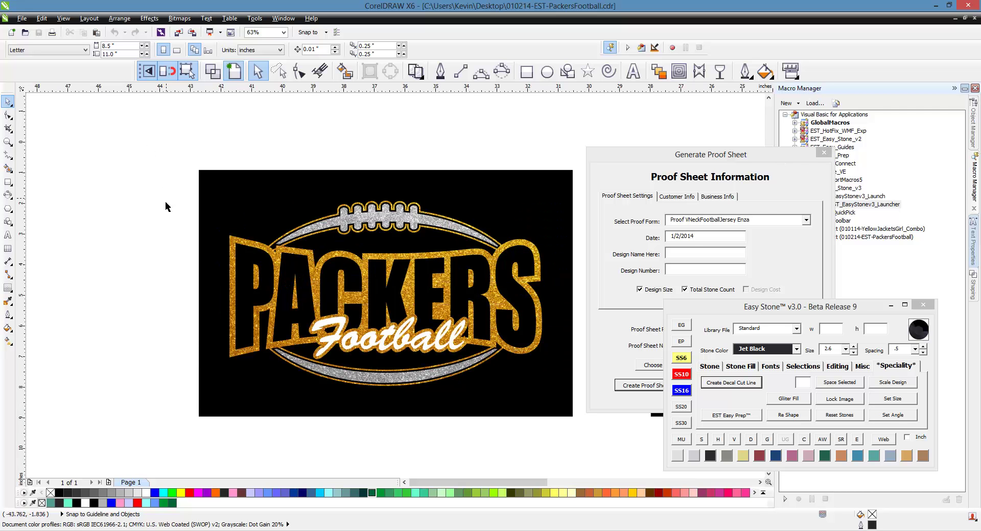
# - Create a proof sheet from the Packers Football artwork, ignoring missing fields, and select the jersey mockup
pyautogui.moveTo(150, 185); pyautogui.dragTo(562, 409)
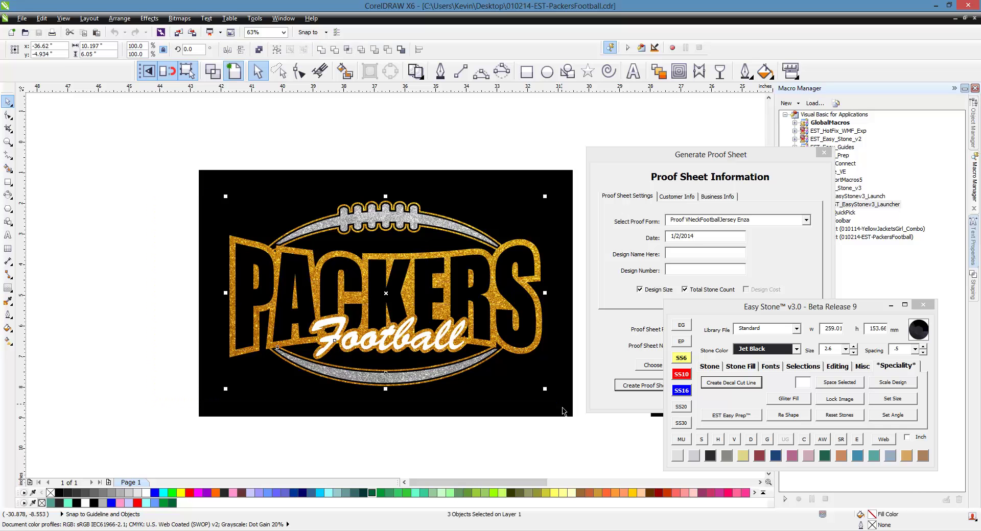
pyautogui.click(641, 387)
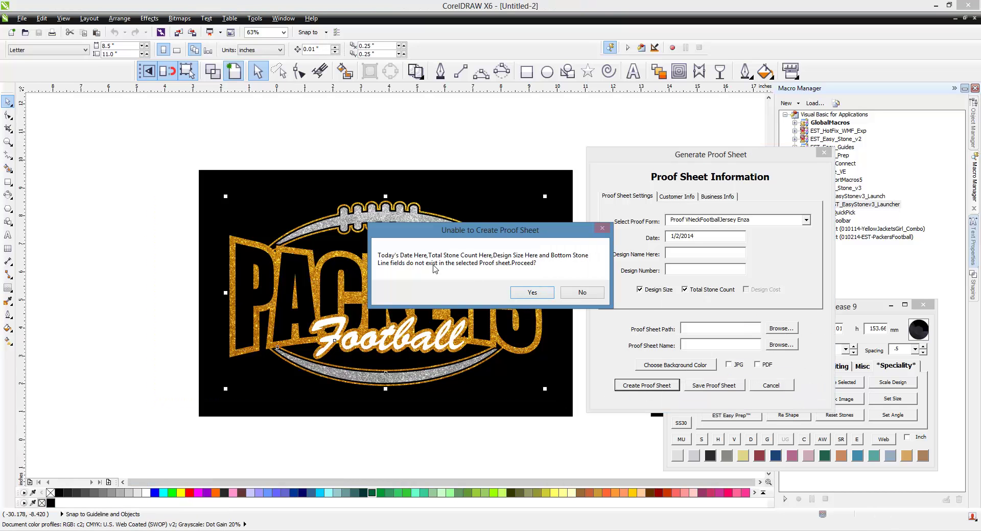
pyautogui.click(534, 294)
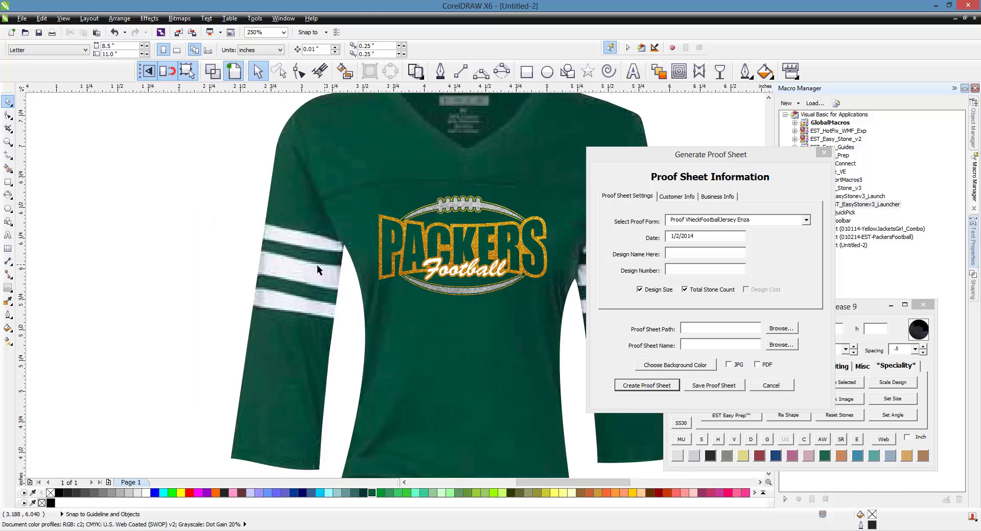
pyautogui.scroll(-1, 261, 286)
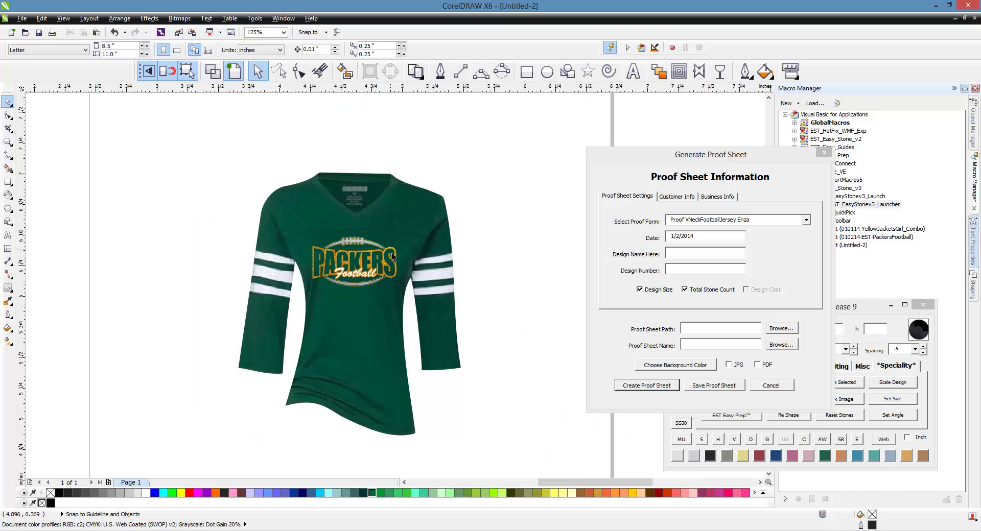
pyautogui.scroll(1, 391, 255)
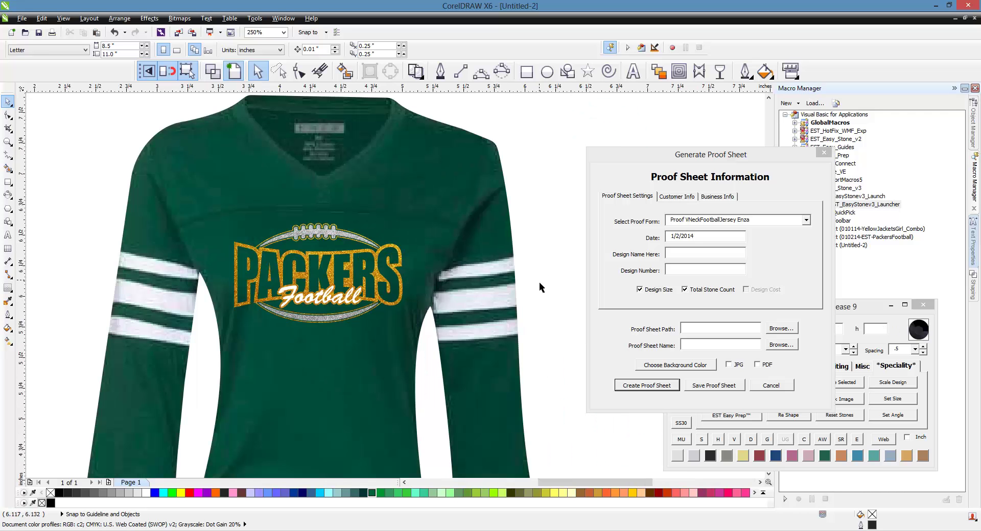
pyautogui.scroll(-1, 301, 225)
pyautogui.moveTo(127, 134); pyautogui.dragTo(474, 454)
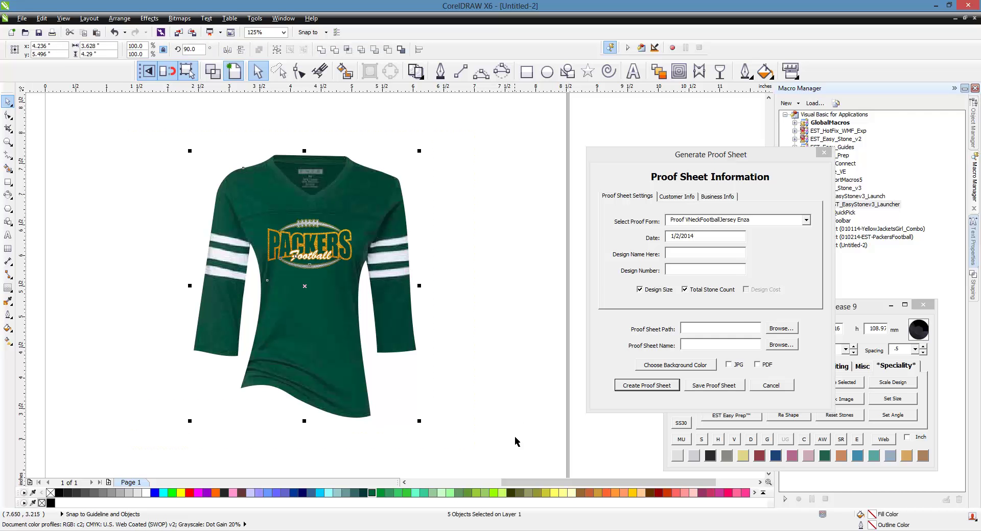
# - Add a black background rectangle behind the Packers jersey proof with AW
pyautogui.click(872, 311)
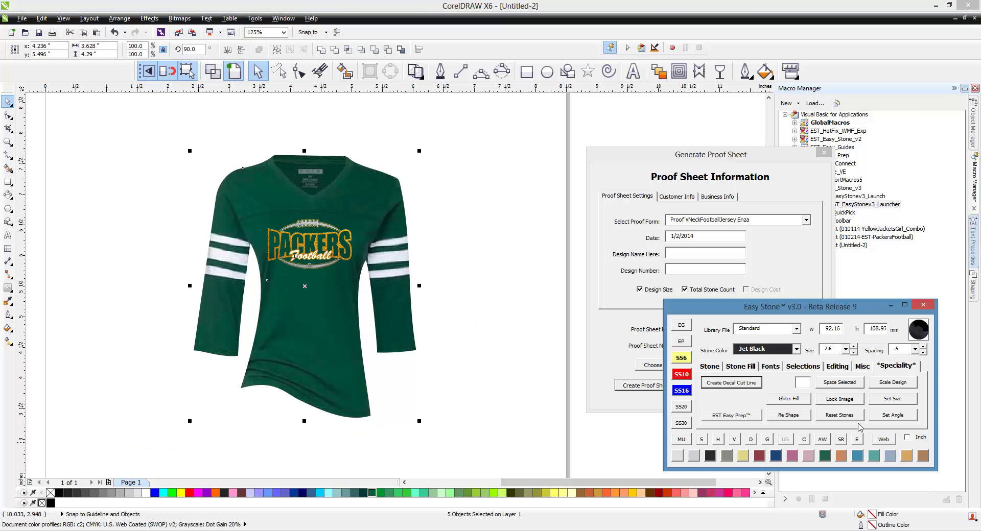
pyautogui.click(823, 440)
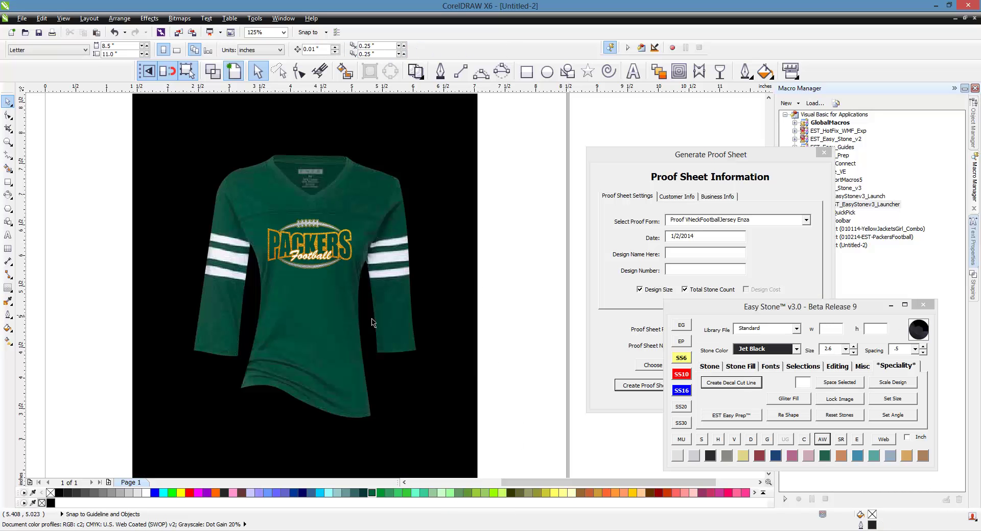
pyautogui.scroll(-3, 372, 322)
pyautogui.scroll(2, 373, 321)
pyautogui.scroll(1, 393, 310)
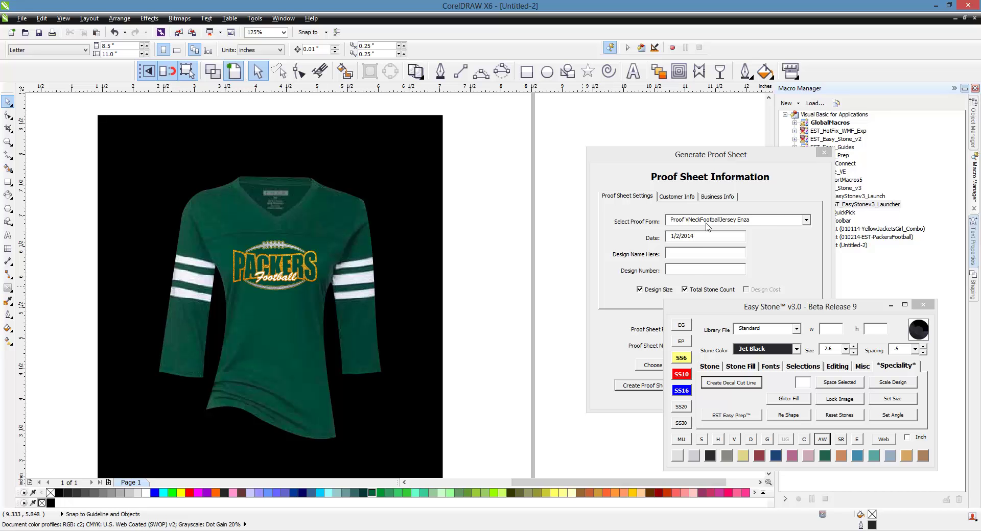
# - Select the black background and bring up the Glitter Fill colour palette
pyautogui.click(427, 258)
pyautogui.click(893, 367)
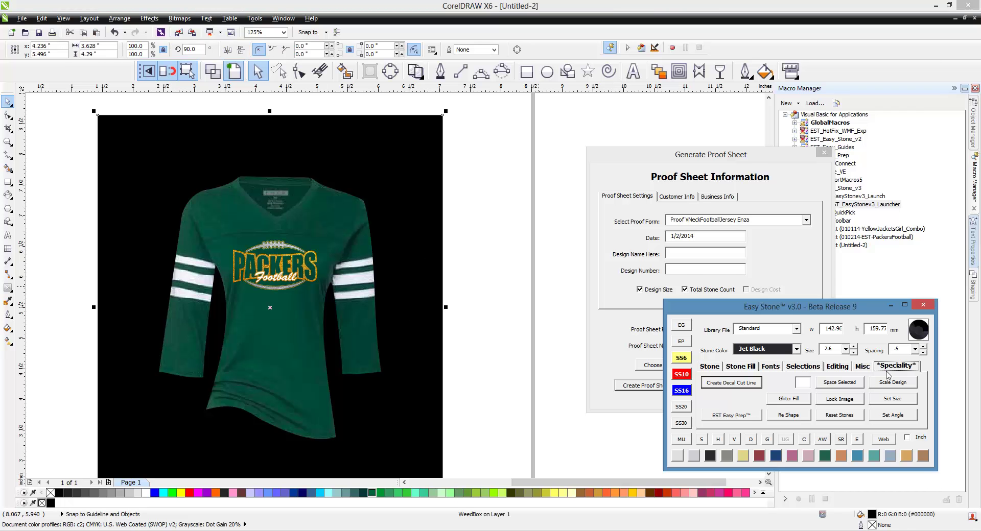
pyautogui.click(782, 400)
# - Apply the Silver glitter fill to the background, close the palette, and zoom to review
pyautogui.click(887, 272)
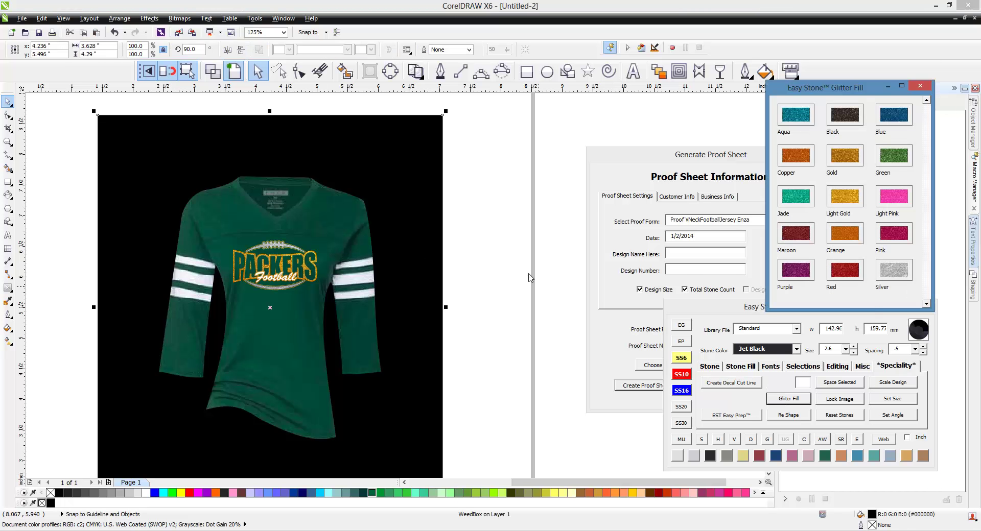
pyautogui.click(484, 257)
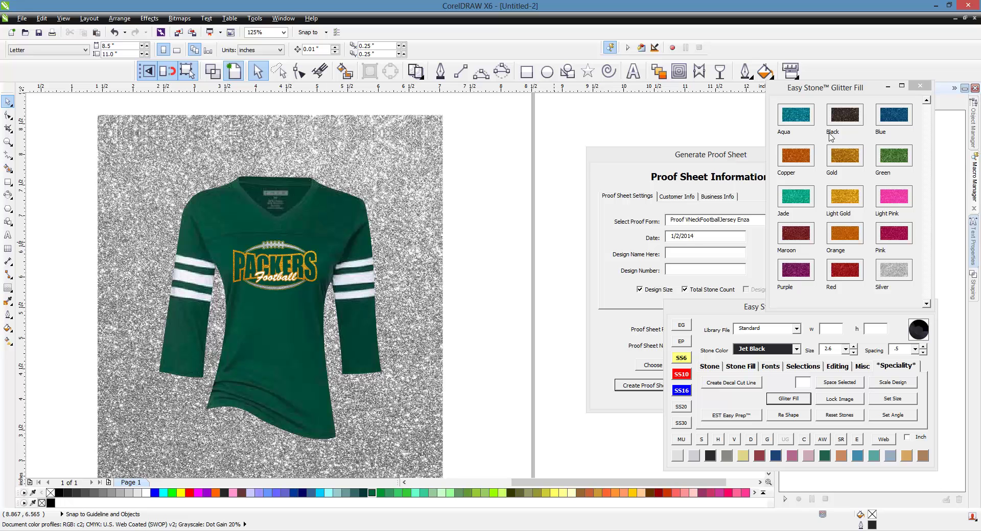
pyautogui.click(921, 87)
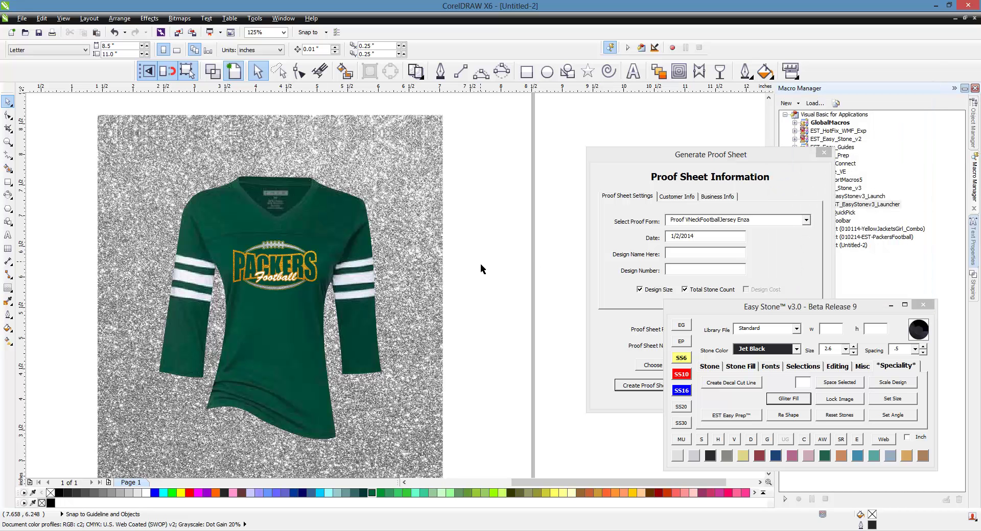
pyautogui.scroll(-1, 480, 264)
pyautogui.scroll(1, 458, 244)
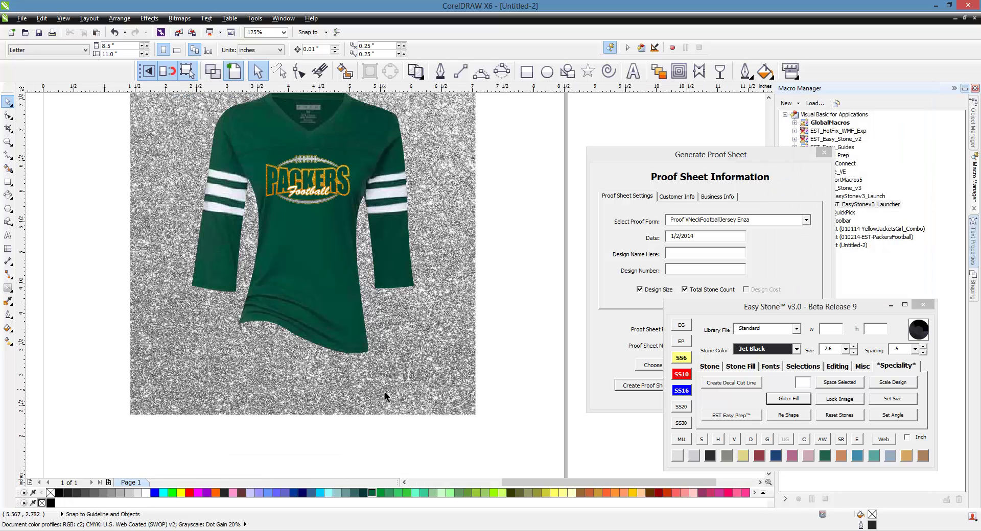
pyautogui.scroll(-1, 387, 393)
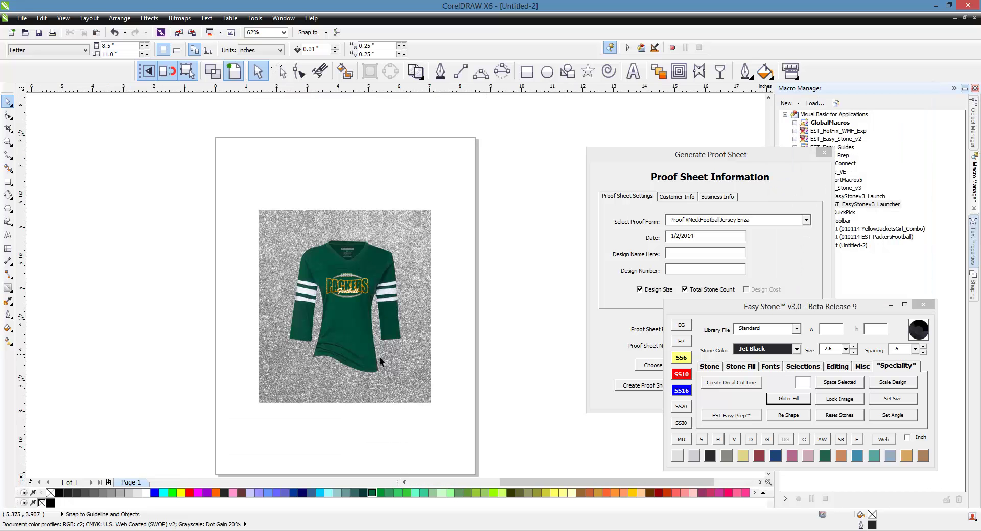
pyautogui.scroll(1, 379, 361)
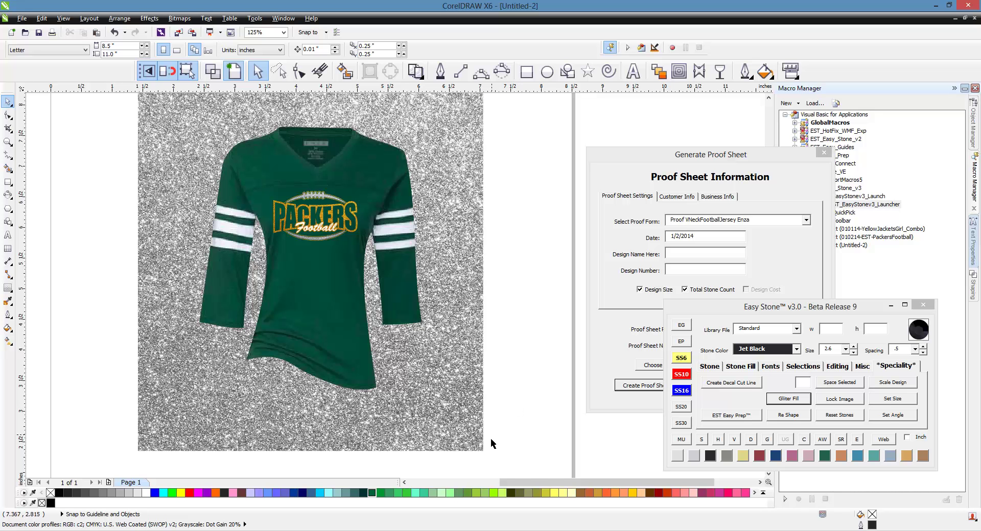
pyautogui.scroll(-1, 491, 438)
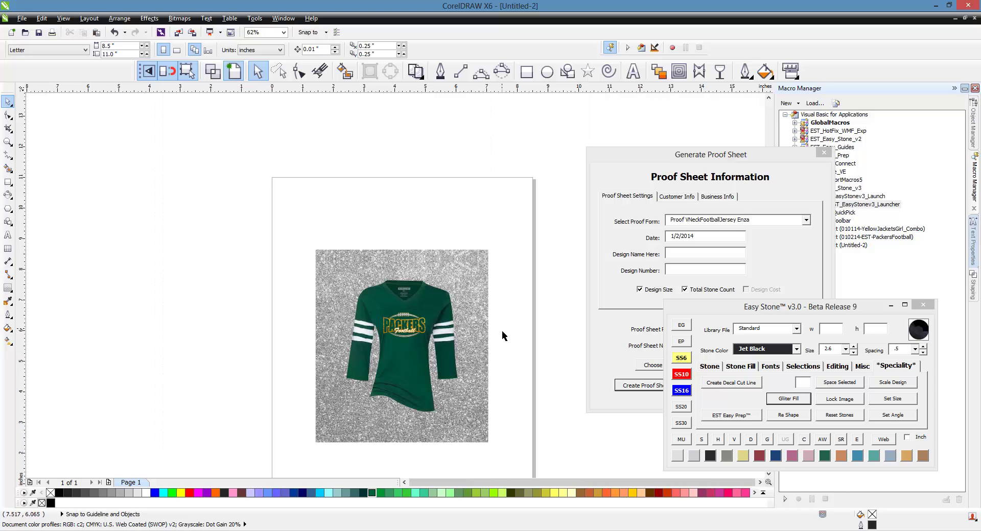
pyautogui.scroll(1, 492, 336)
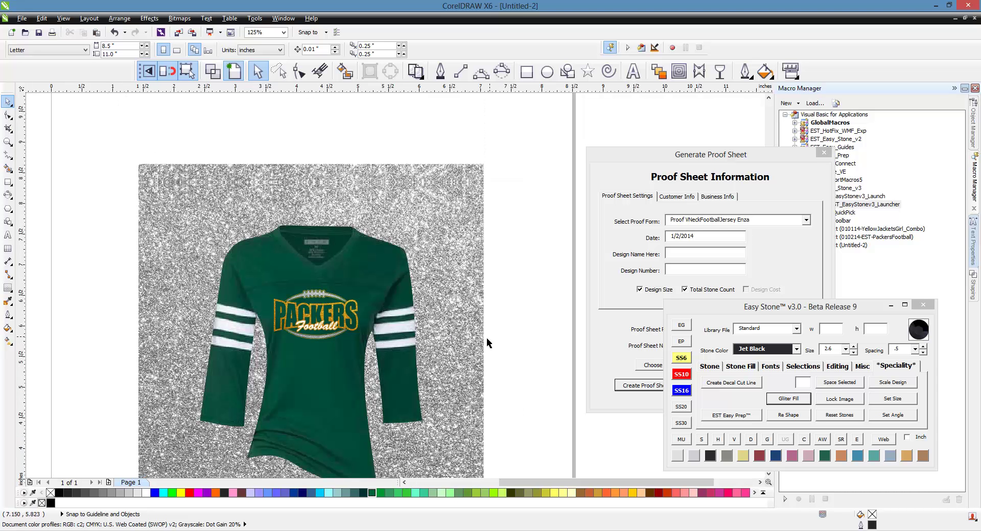